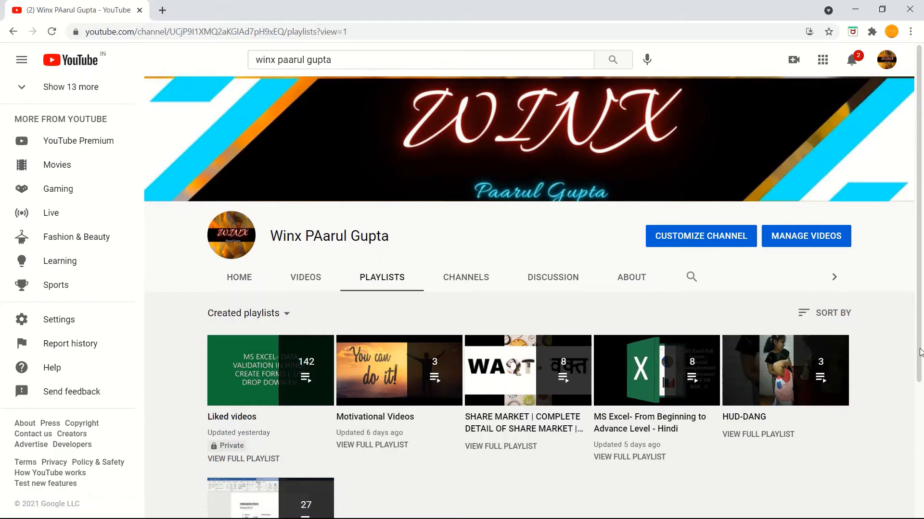
Step: Browse the channel's playlists, opening the MS Word series and Motivational Videos playlists, then minimize the browser
scroll(921, 350, down, 2)
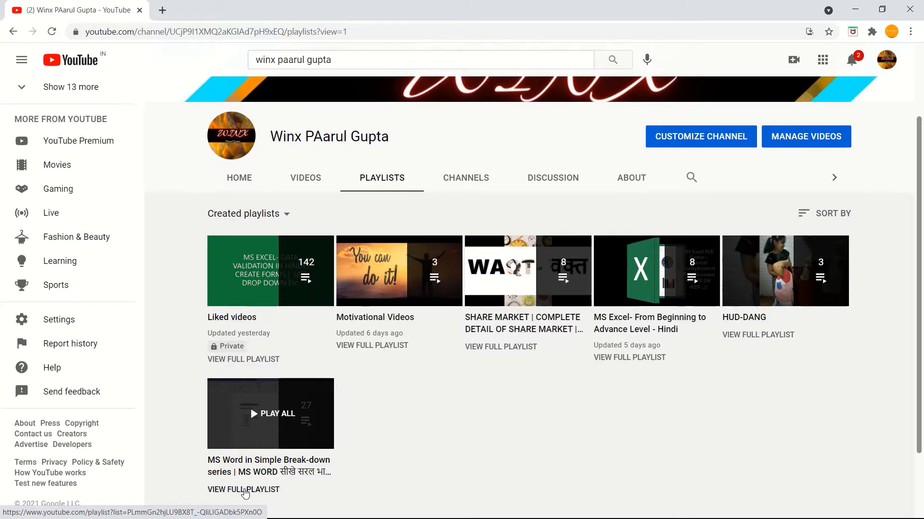
click(245, 489)
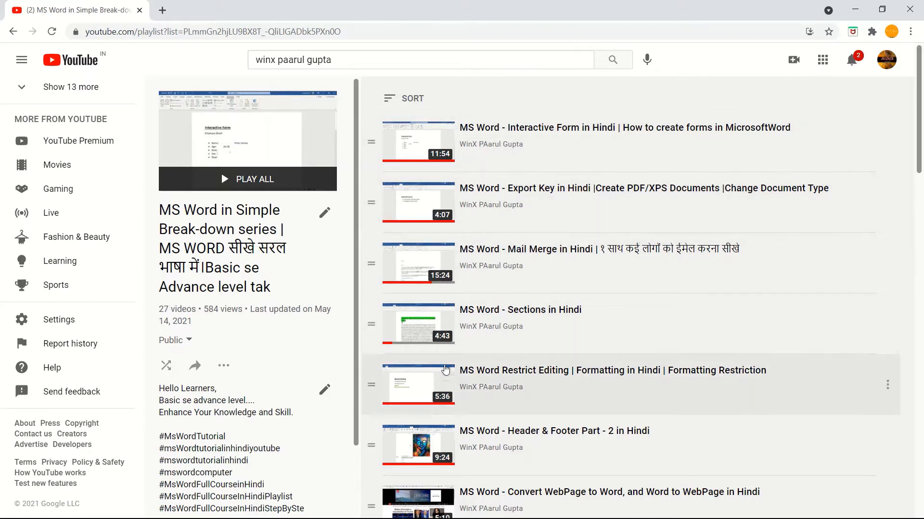
click(515, 380)
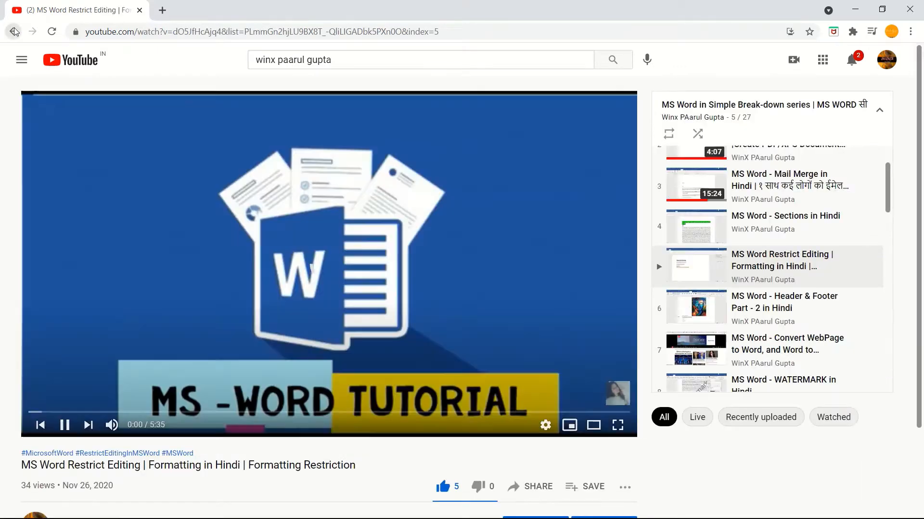
click(14, 32)
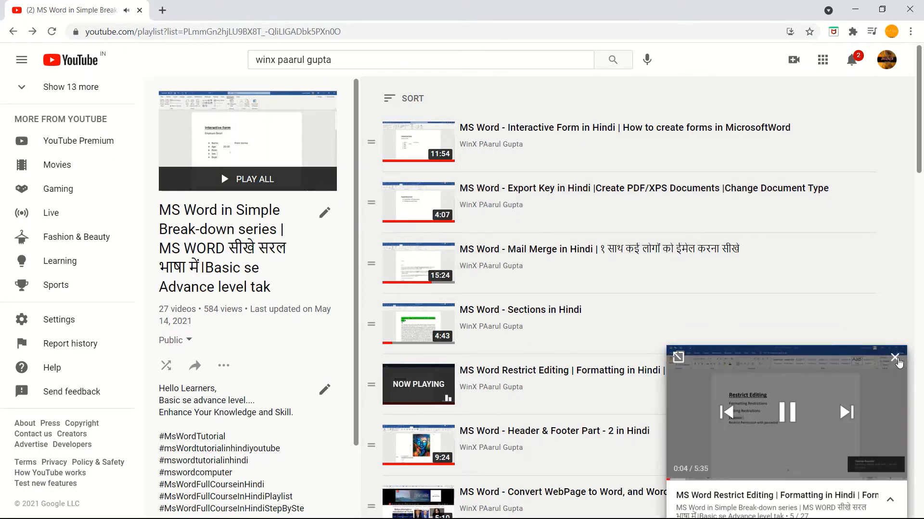
click(896, 359)
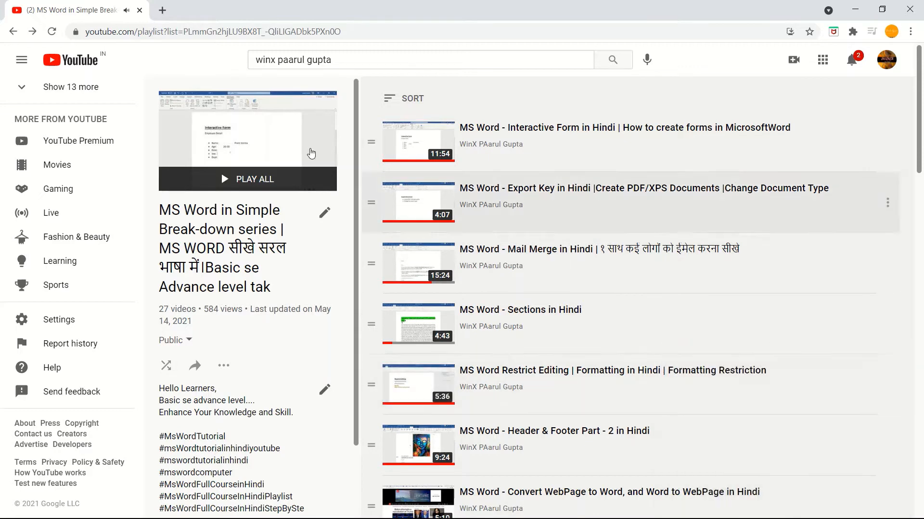
click(13, 31)
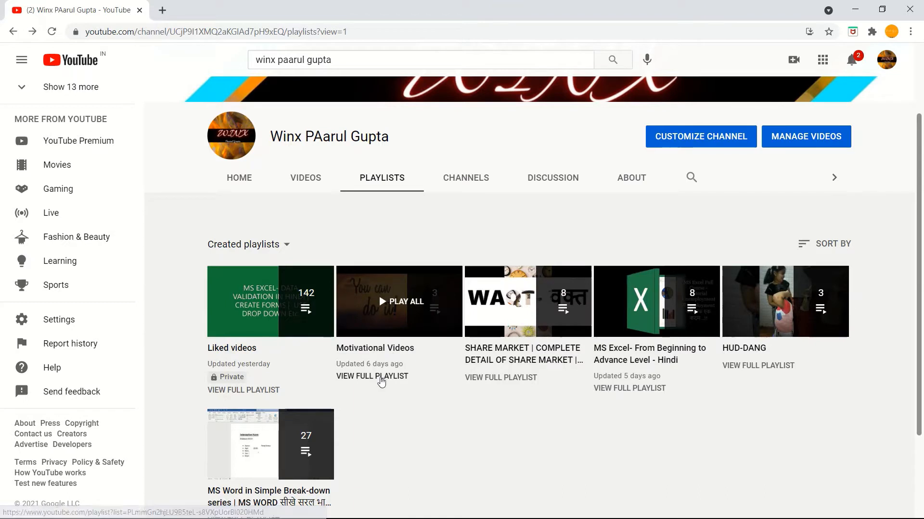
click(380, 378)
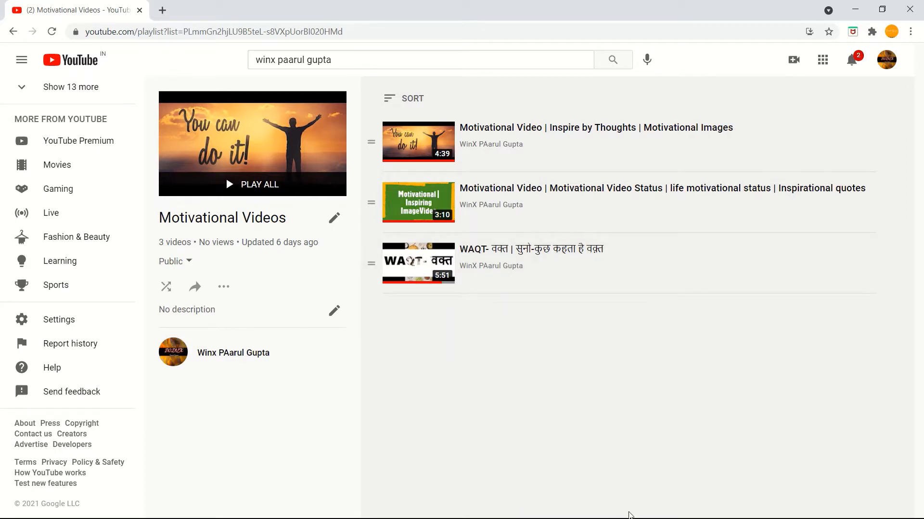
click(855, 10)
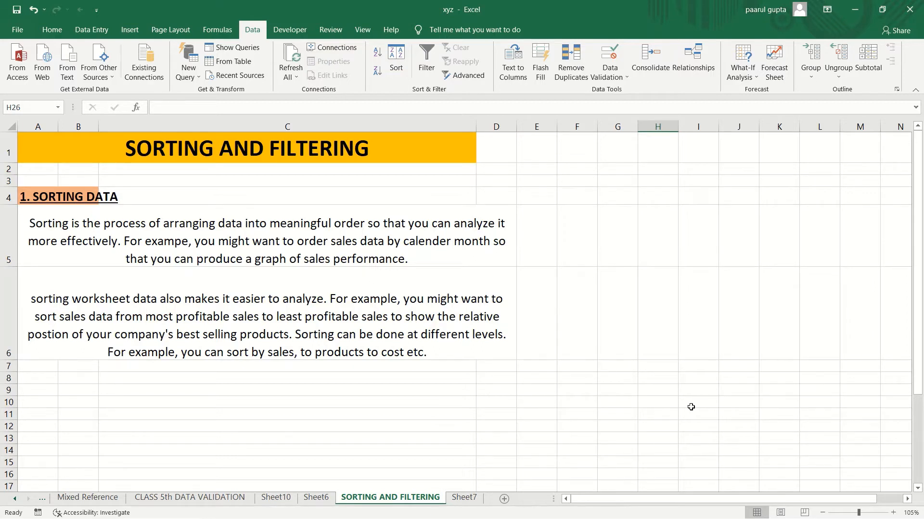
Step: Switch to Sheet7 and select the whole player data table starting from the ID header
click(464, 498)
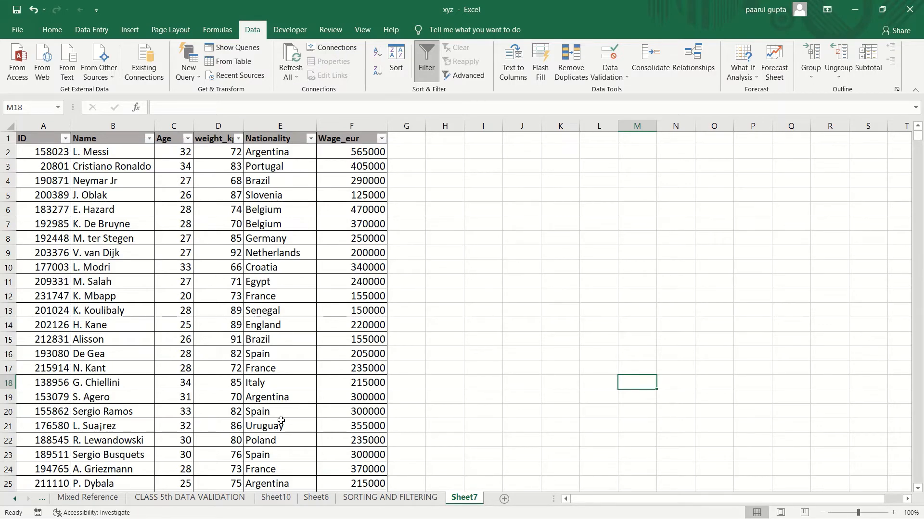
click(51, 137)
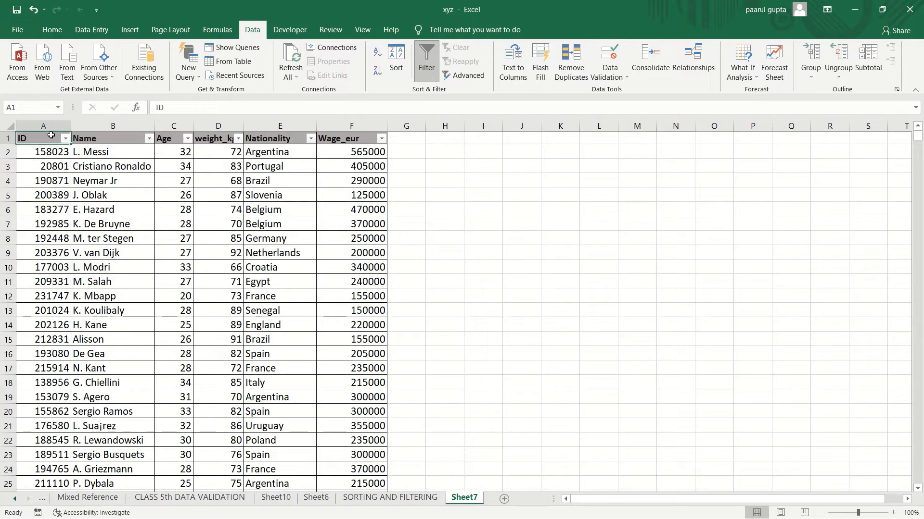
key(ctrl+shift+Right)
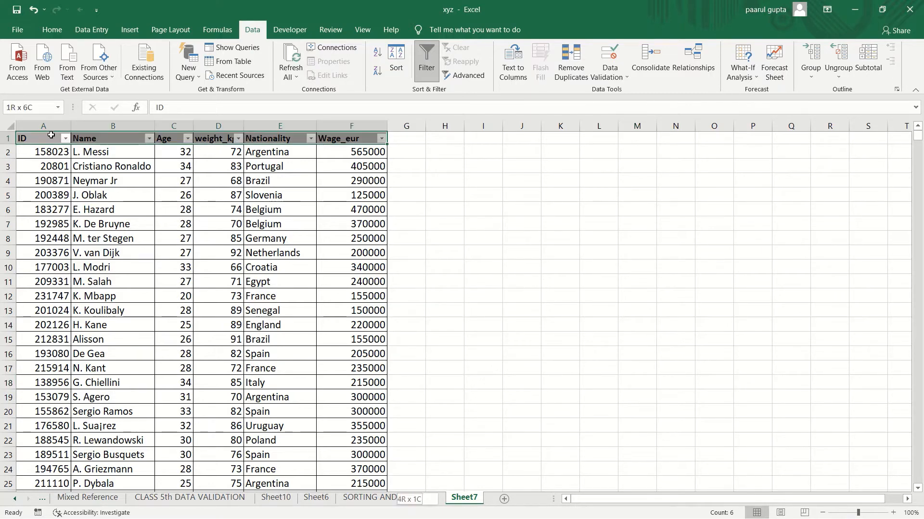
key(ctrl+shift+Down)
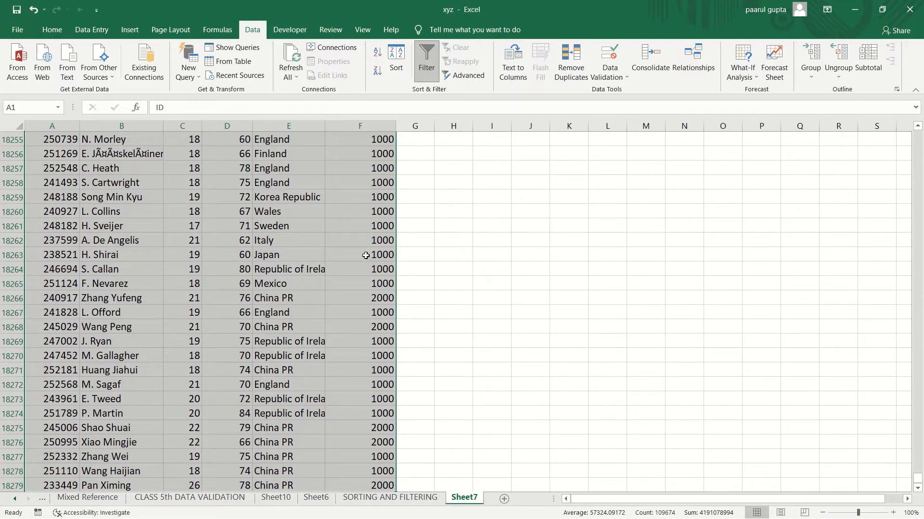
key(ctrl+shift+Up)
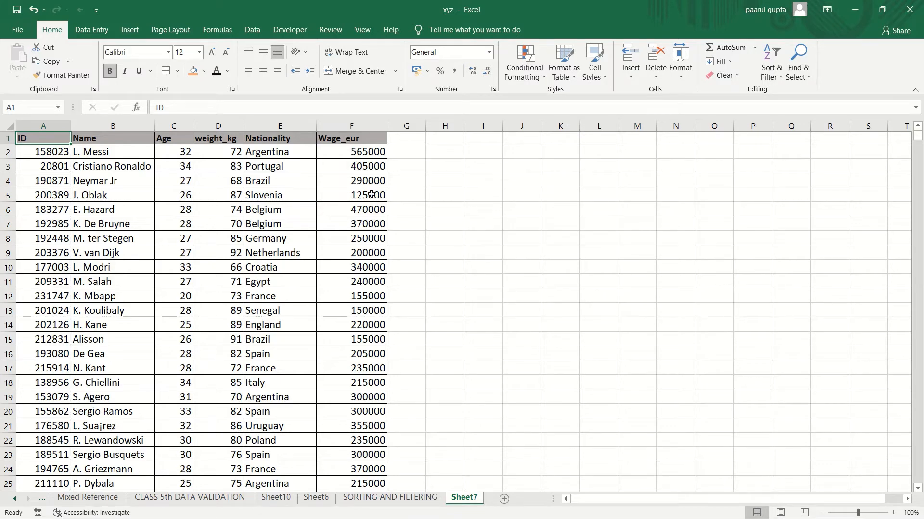
Step: Rename the Wage_eur column header to Salary and save the workbook
click(352, 139)
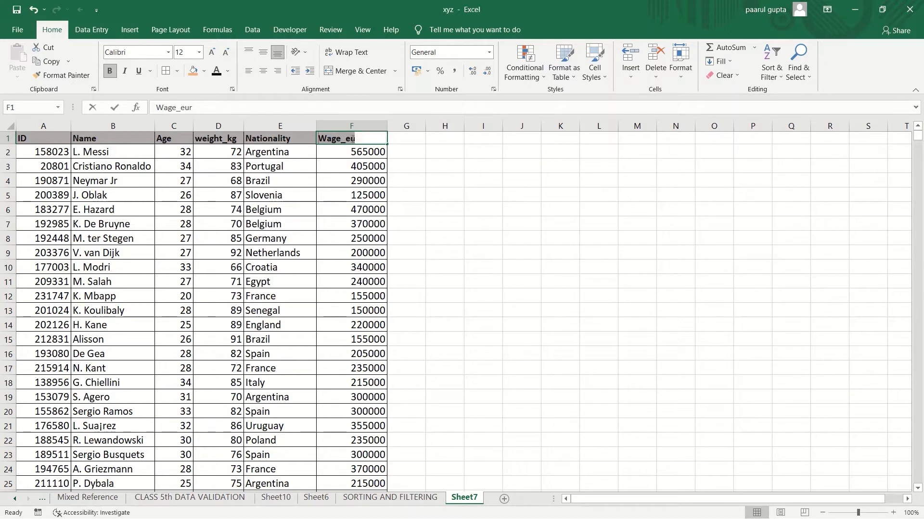
text(Sal)
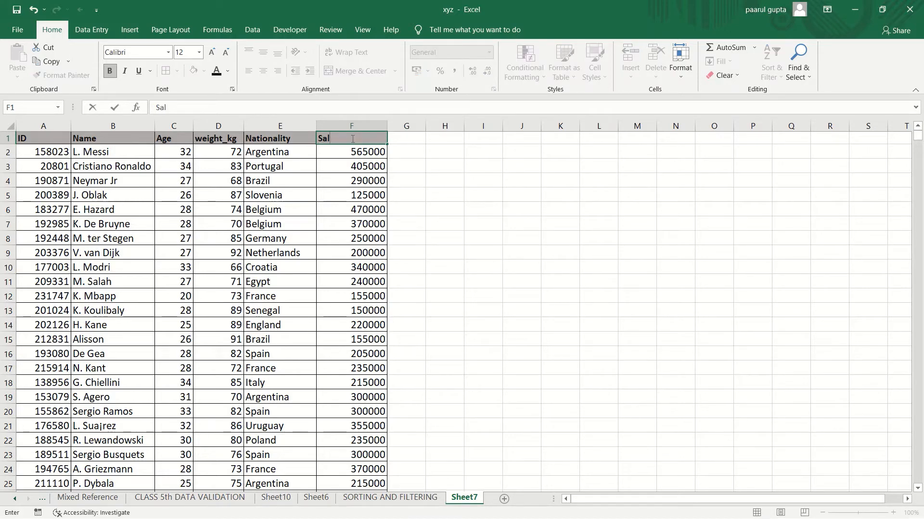
text(ary)
click(266, 208)
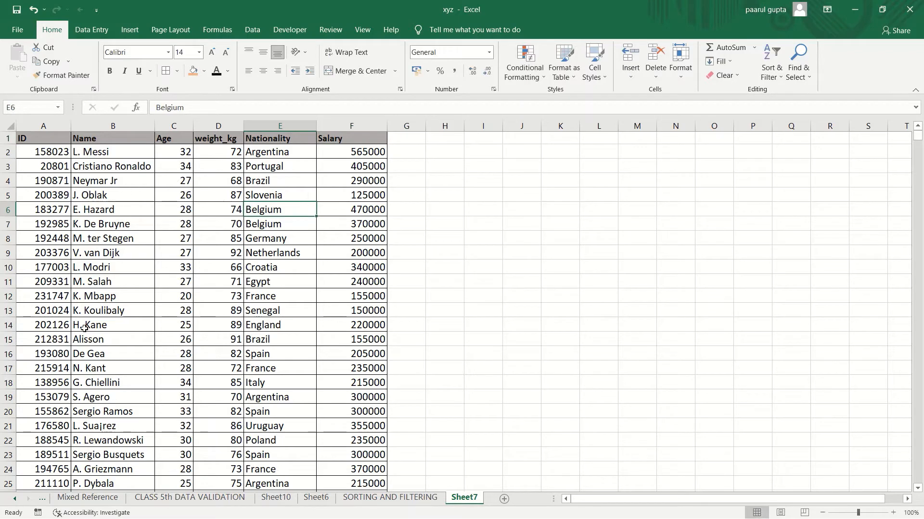
click(16, 9)
Step: Sort the table by Nationality from A to Z, expanding the selection to the neighbouring columns
click(284, 127)
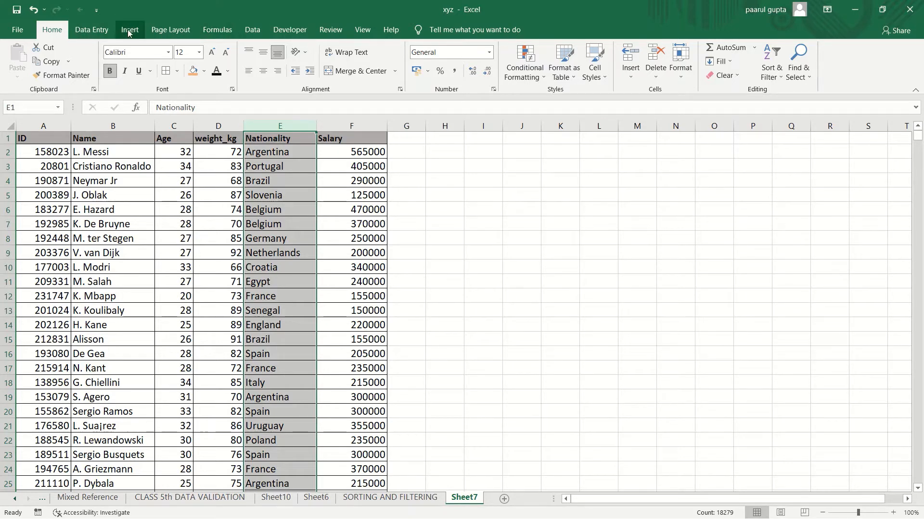
click(250, 30)
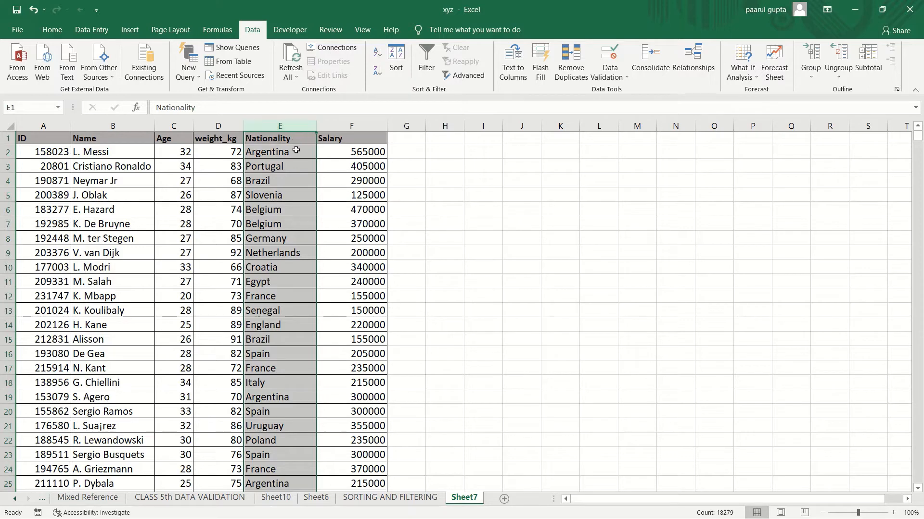
click(376, 51)
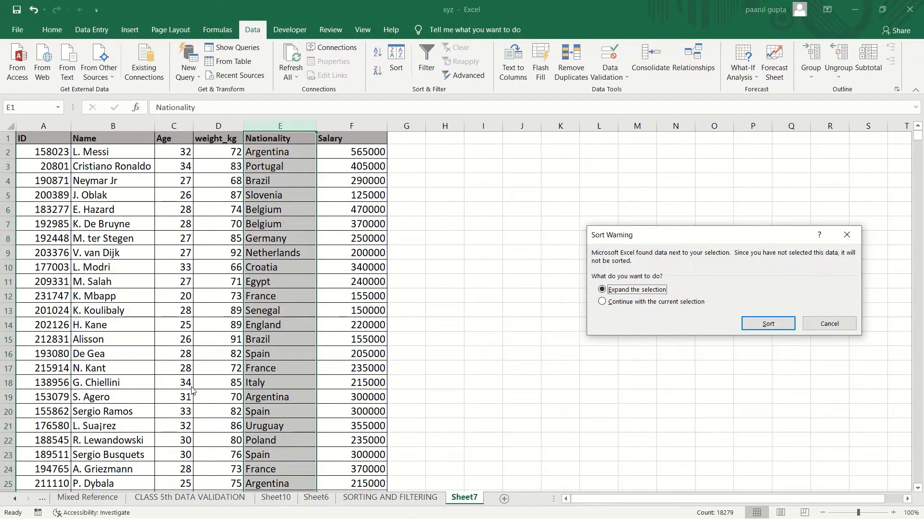
click(767, 324)
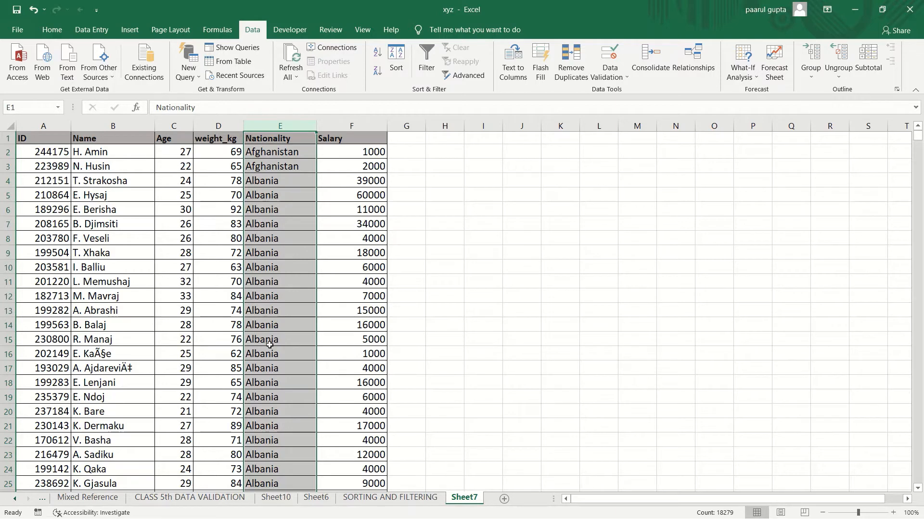
Step: Move down through the sorted rows and back to the header to review the nationality order
key(Down)
key(Down)
key(Down)
key(Down)
key(Down)
key(Down)
key(Down)
key(Down)
key(Down)
key(Down)
key(Down)
key(Down)
key(Down)
key(Down)
key(Down)
key(Down)
key(Down)
key(Down)
key(Down)
key(Down)
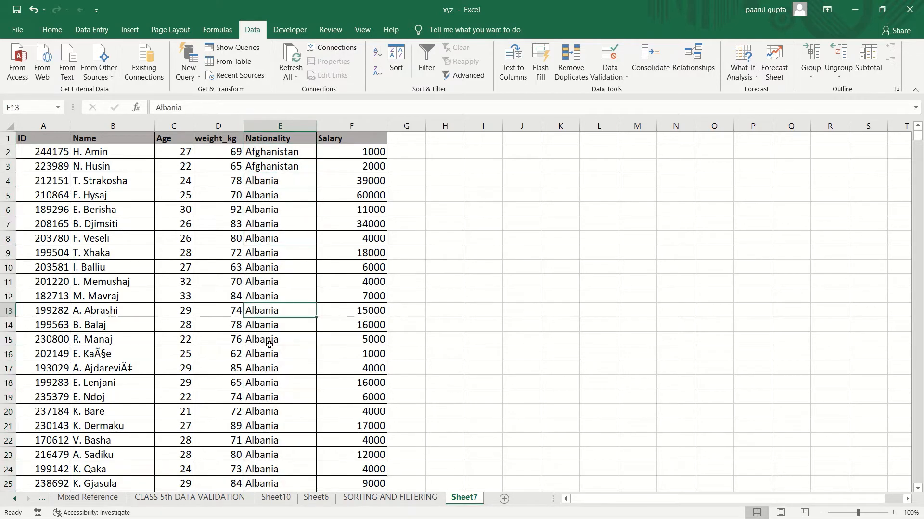
key(Down)
key(Down)
key(Down)
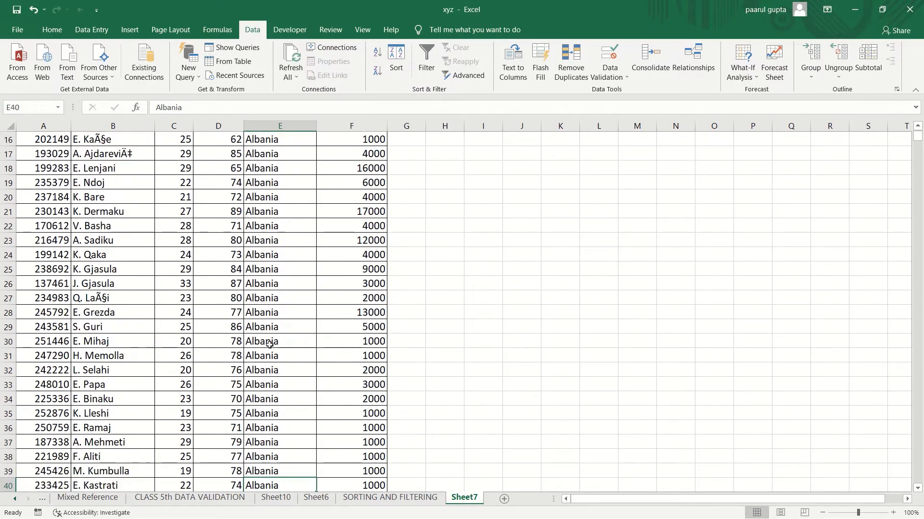
key(Down)
key(Down)
key(Down)
key(Down)
key(Down)
key(Down)
key(Down)
key(Down)
key(Down)
key(Down)
key(Down)
key(Down)
key(Down)
key(Down)
key(Down)
key(Down)
key(Down)
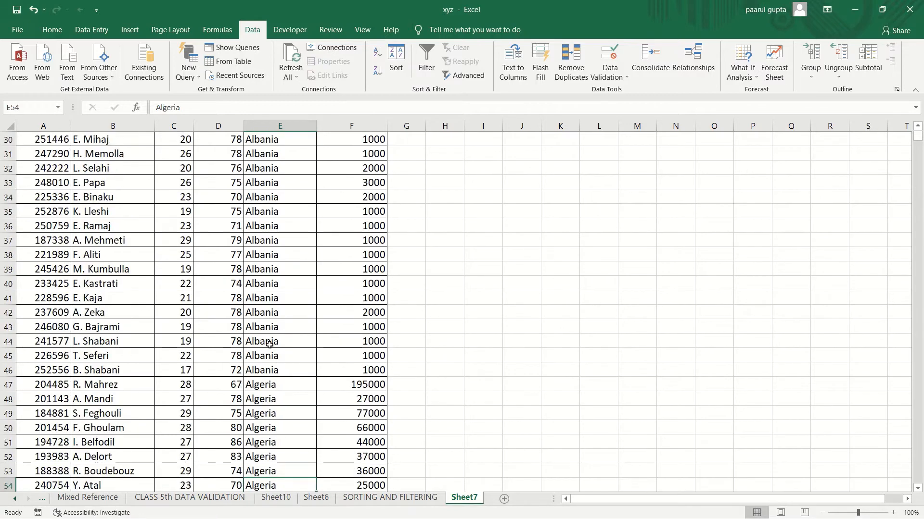
key(Up)
key(Up)
key(Up)
key(Up)
key(Up)
key(Up)
key(Up)
key(Up)
key(Up)
key(Up)
key(Up)
key(Up)
key(Up)
key(Up)
key(Up)
key(Up)
key(Up)
key(Up)
key(Up)
key(Up)
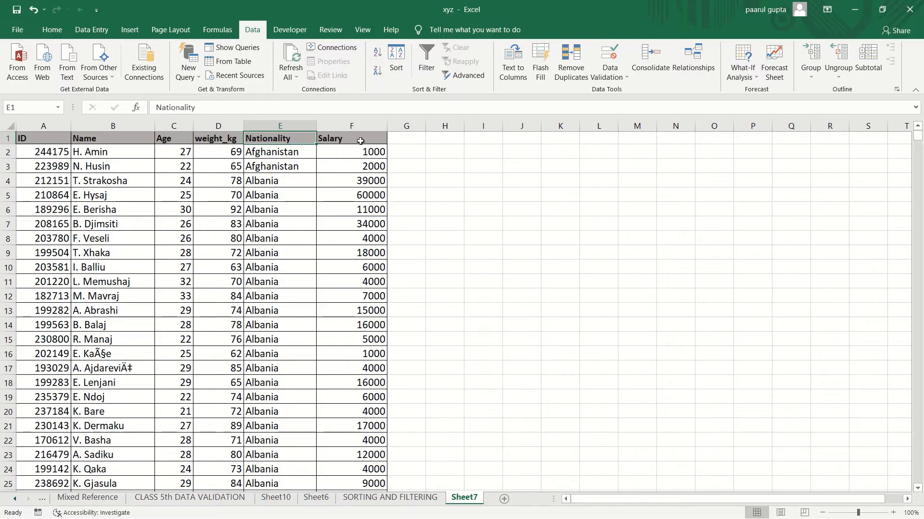
Step: Sort the table by Salary from largest to smallest, expanding the selection
click(367, 124)
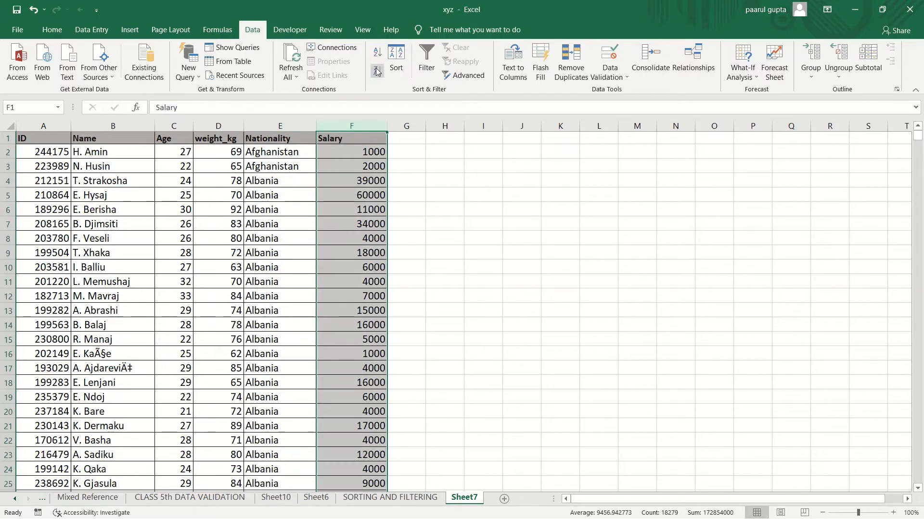
click(378, 72)
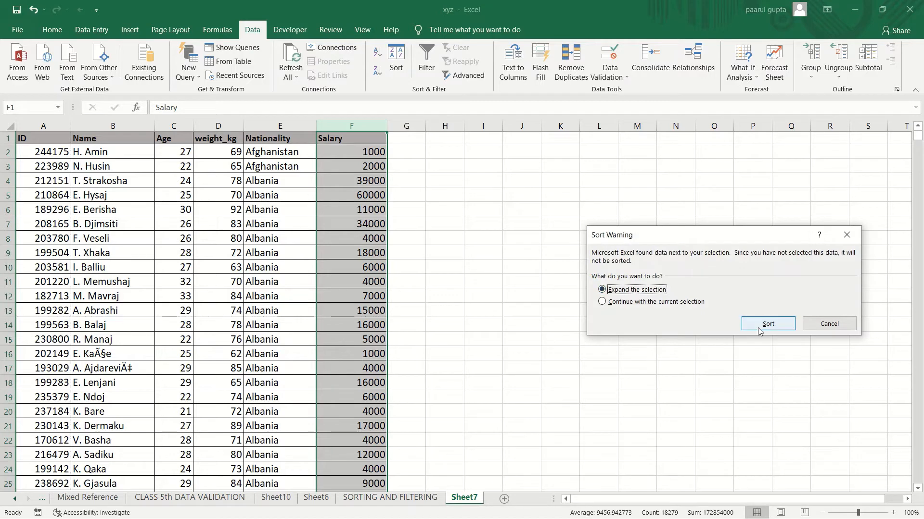
click(768, 324)
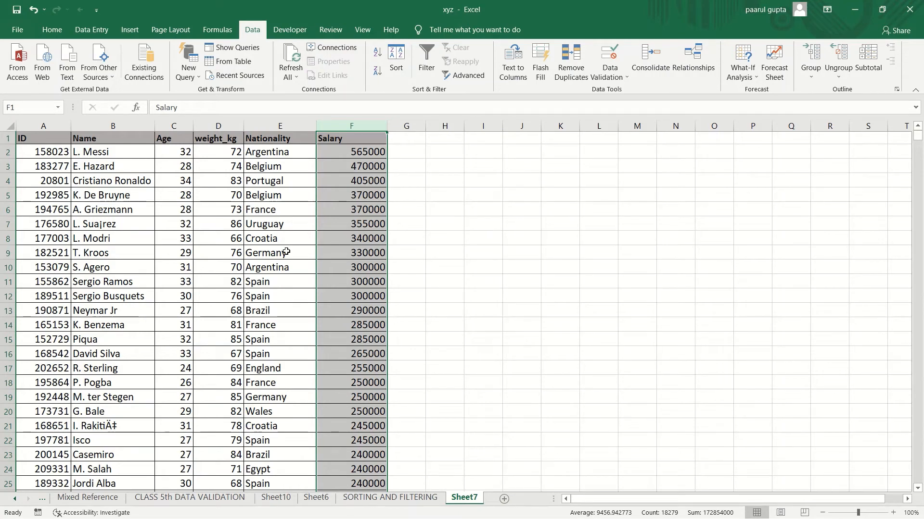
Step: Sort only the Salary column from smallest to largest with the current selection, then undo that sort
click(349, 124)
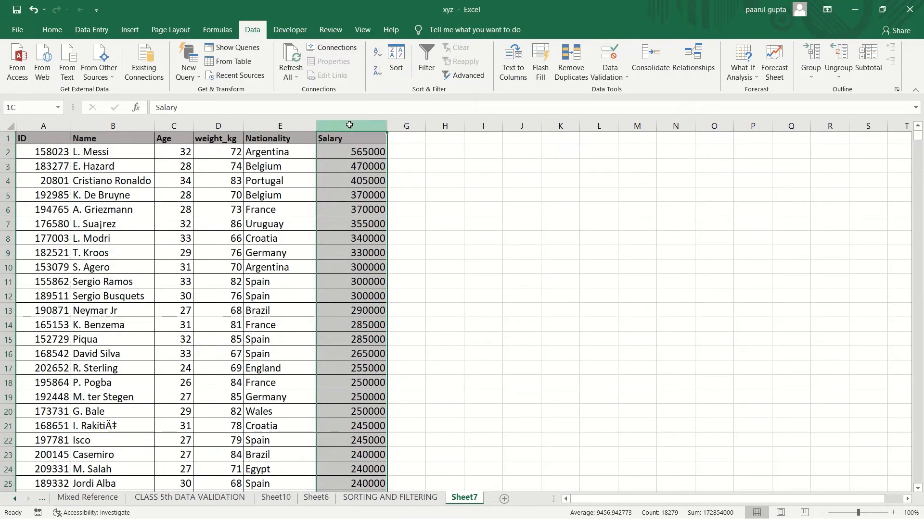
click(440, 150)
click(363, 124)
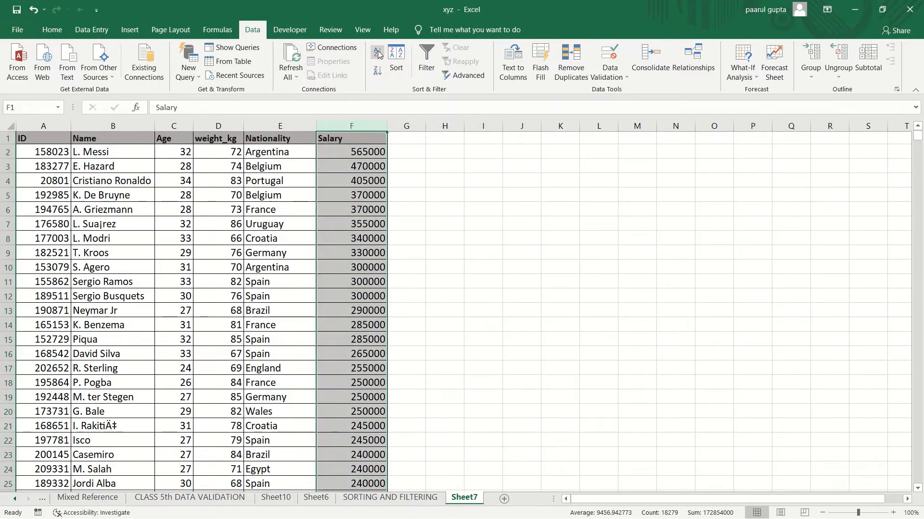
click(378, 54)
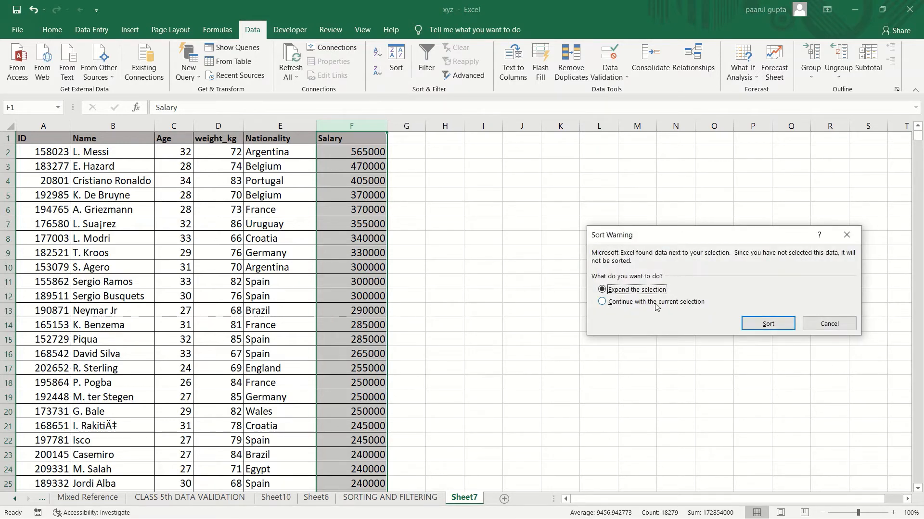
click(602, 301)
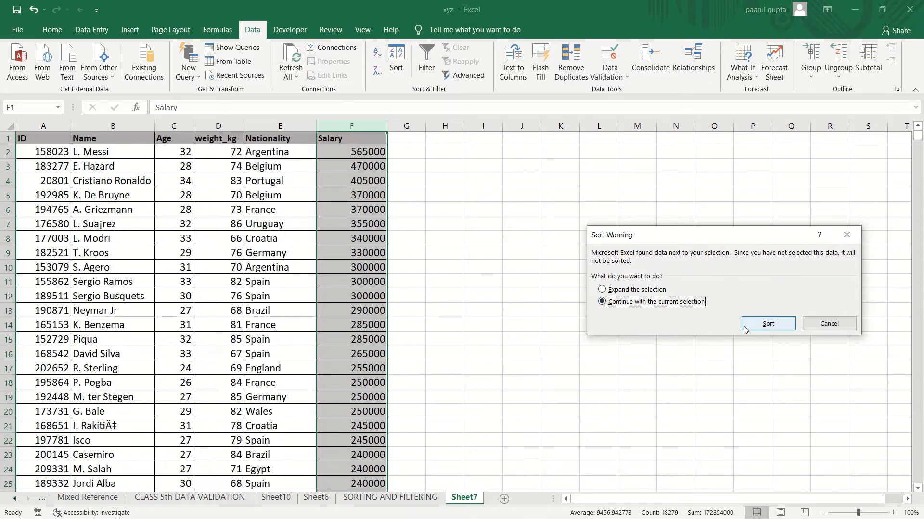
click(760, 324)
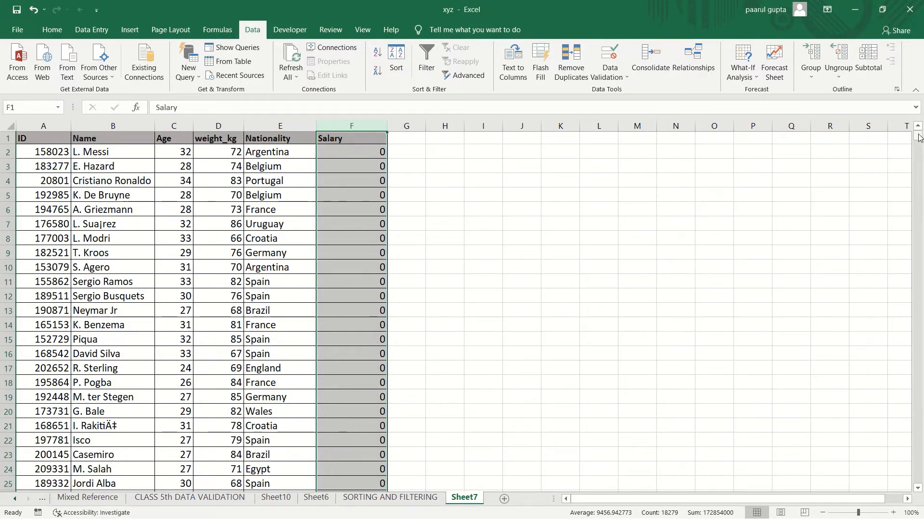
mouse_move(919, 139)
mouse_down()
mouse_move(921, 235)
mouse_move(919, 127)
mouse_up()
key(ctrl+z)
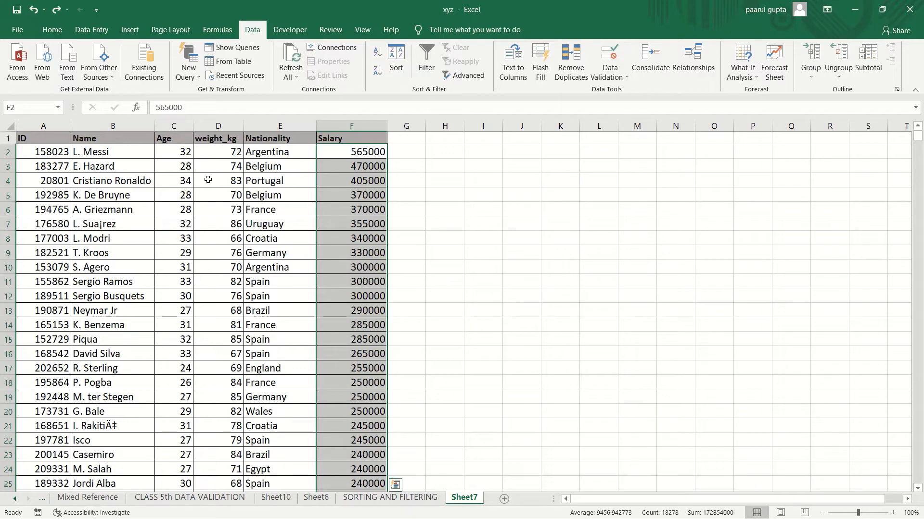
Step: Sort the table by Name from Z to A, expanding the selection to the neighbouring columns
click(479, 166)
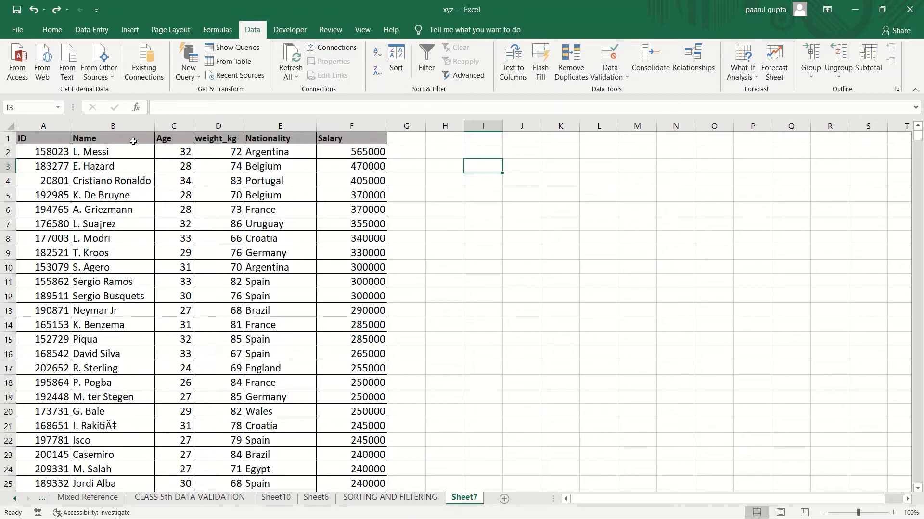
key(ctrl+Home)
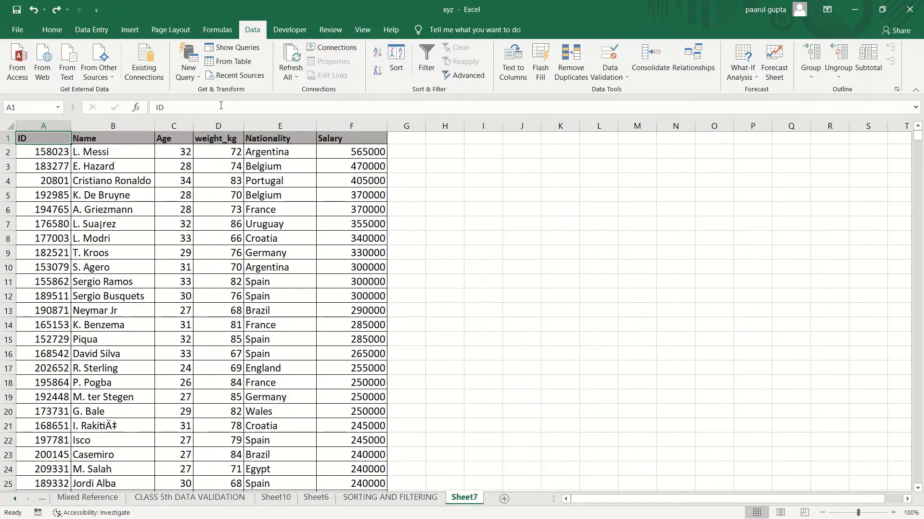
click(134, 126)
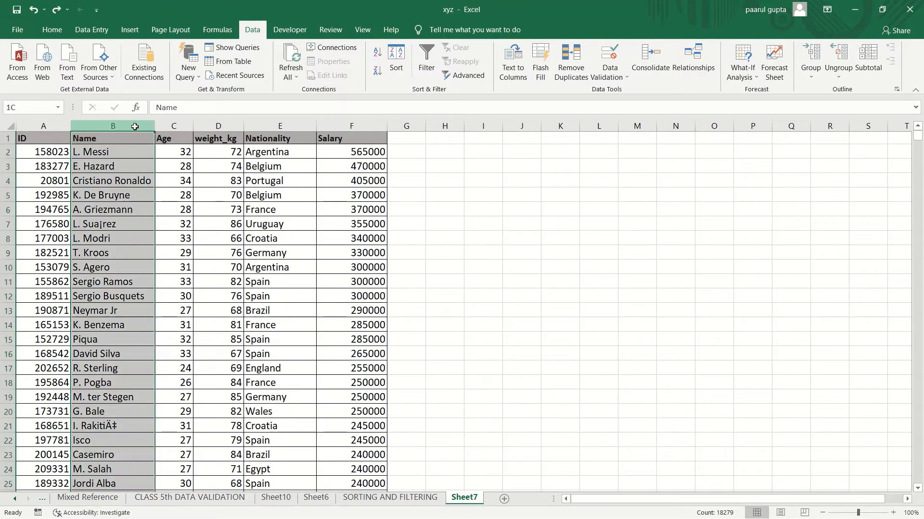
click(376, 73)
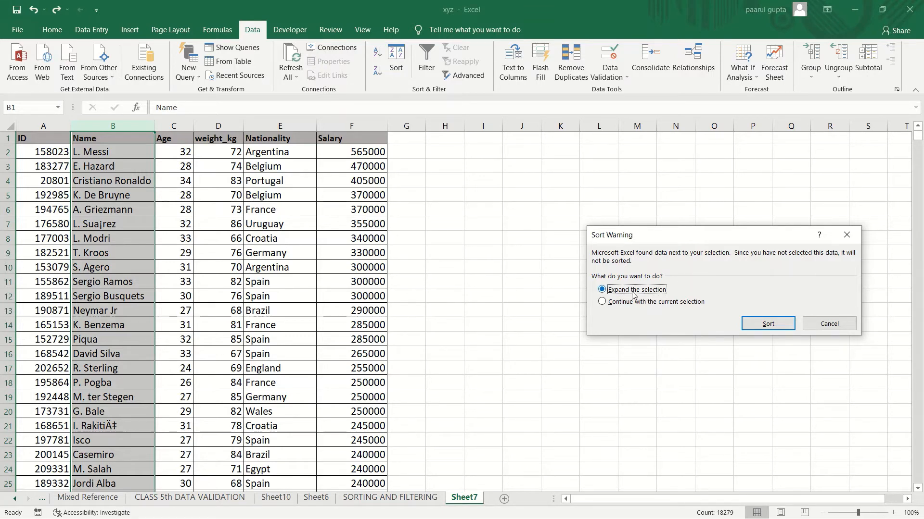
click(762, 327)
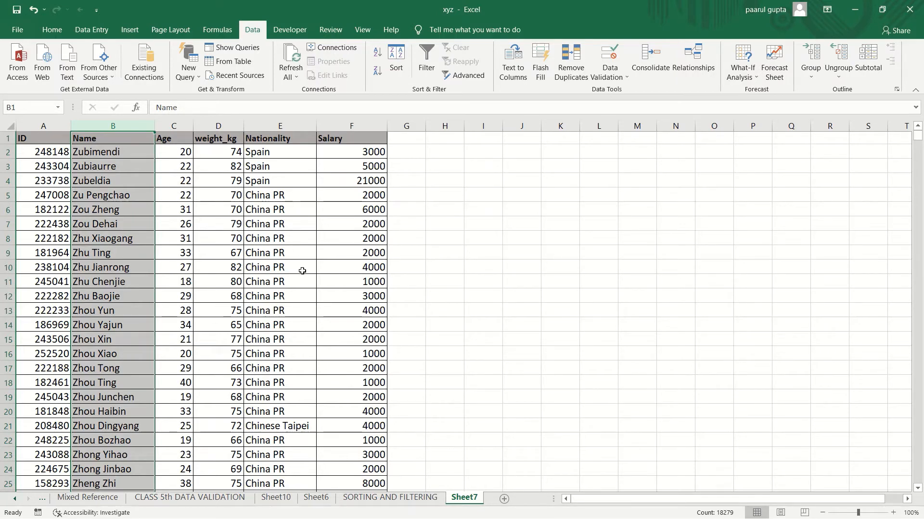
Step: Sort the table by Salary from largest to smallest, expanding the selection
click(359, 126)
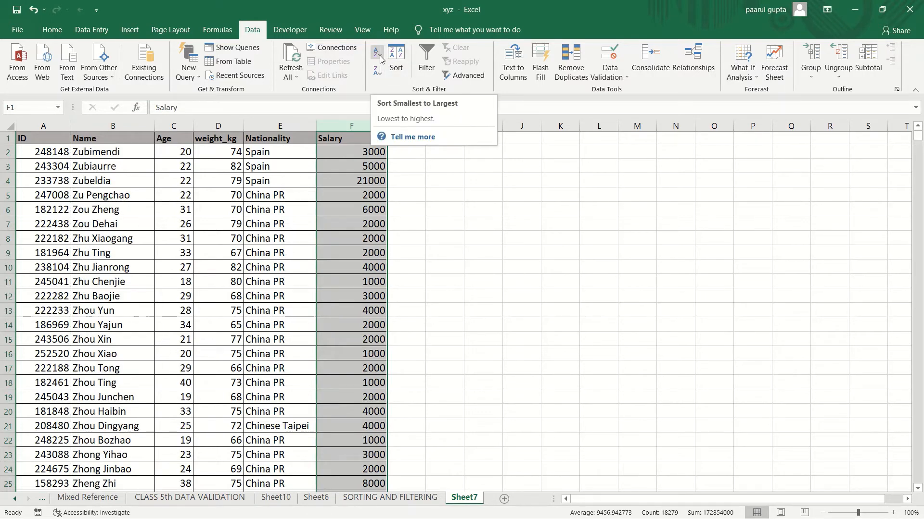
click(379, 73)
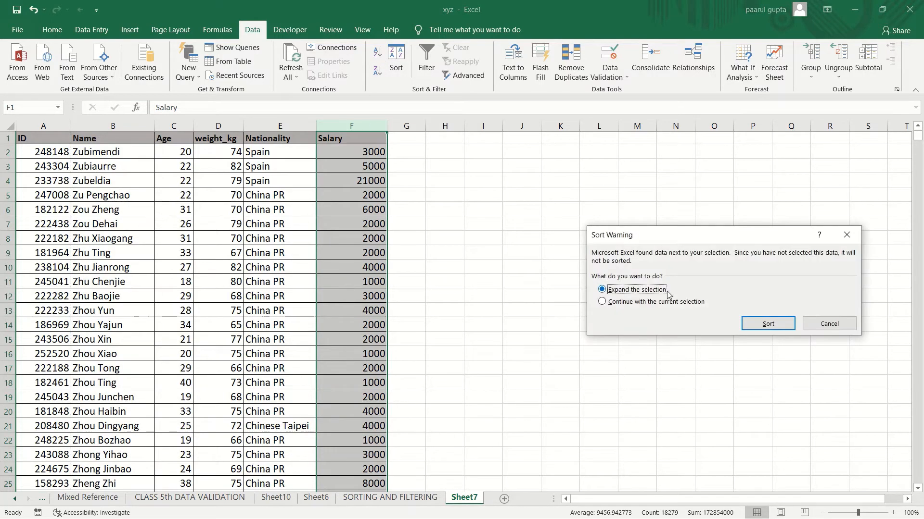
click(768, 323)
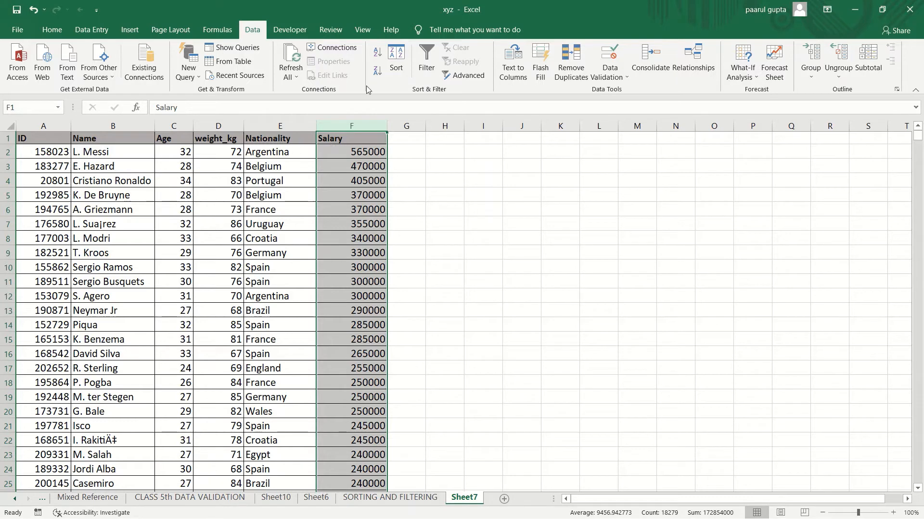
click(43, 151)
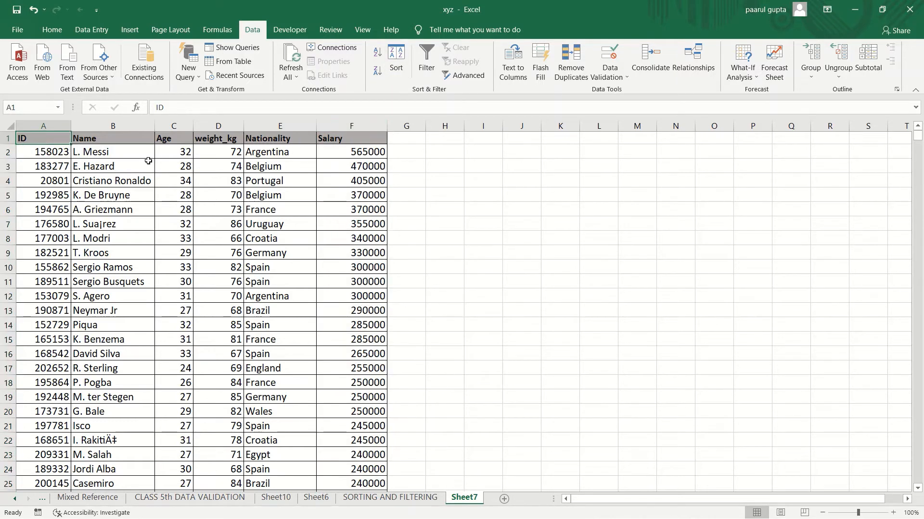
click(399, 68)
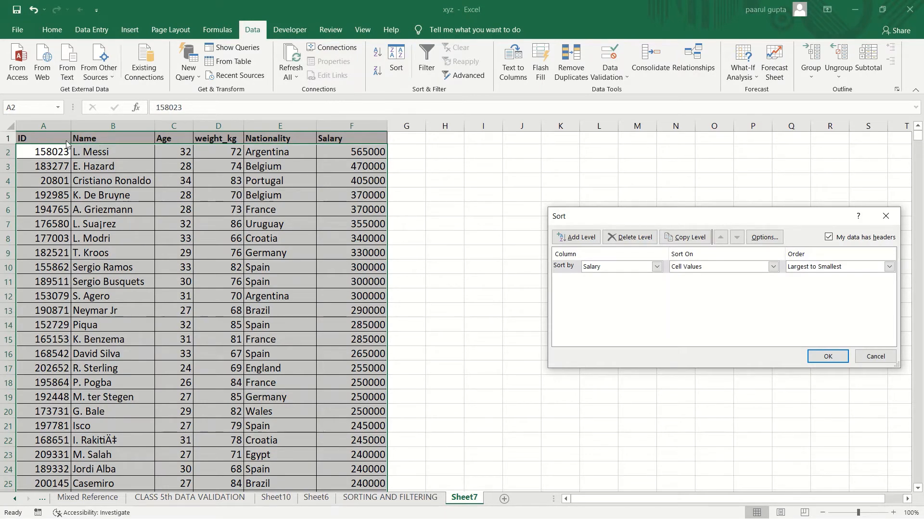
click(884, 222)
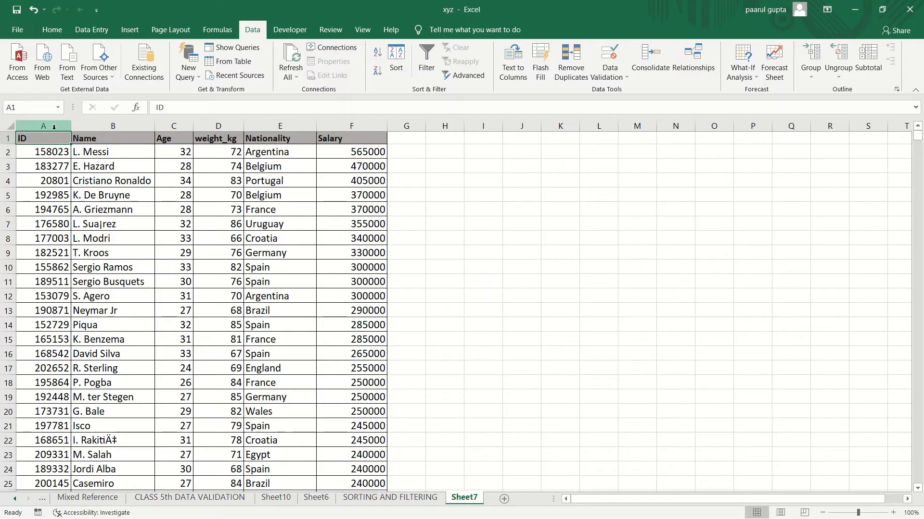
Step: Open the Sort dialog and examine the available sort columns and the Sort Options settings
click(41, 152)
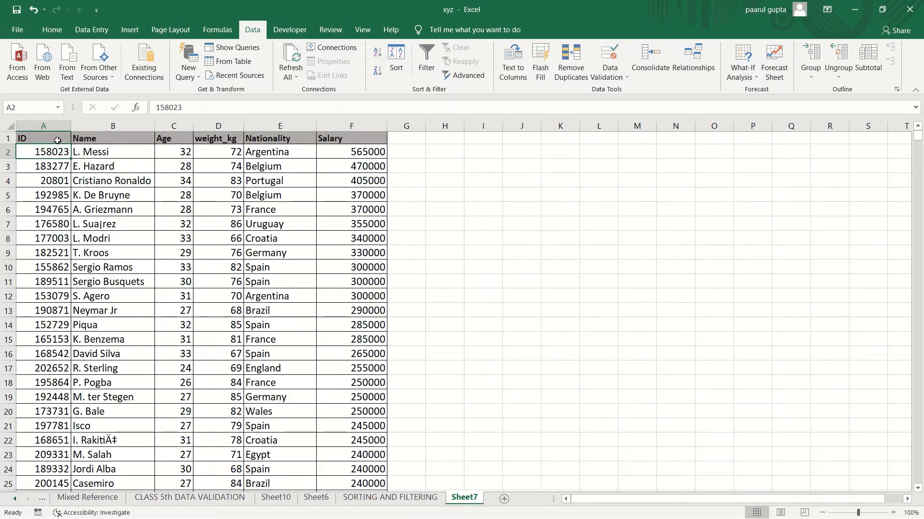
click(57, 140)
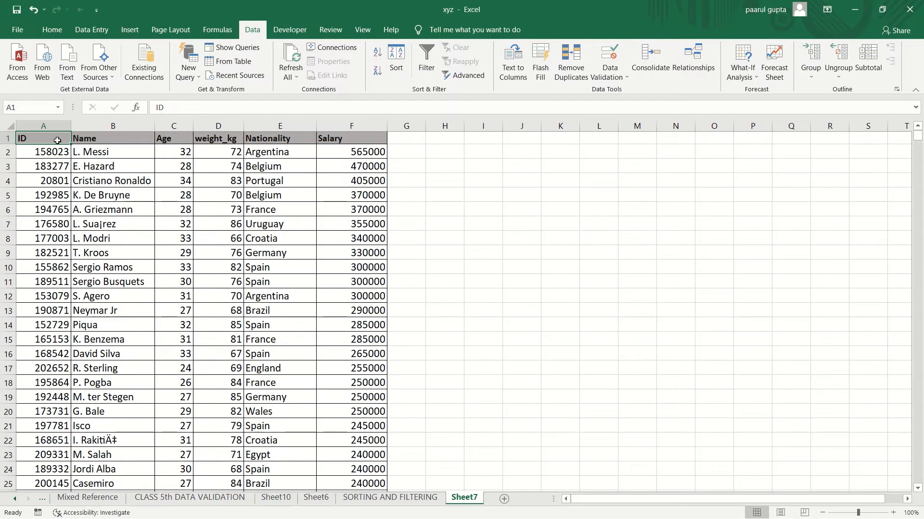
click(396, 72)
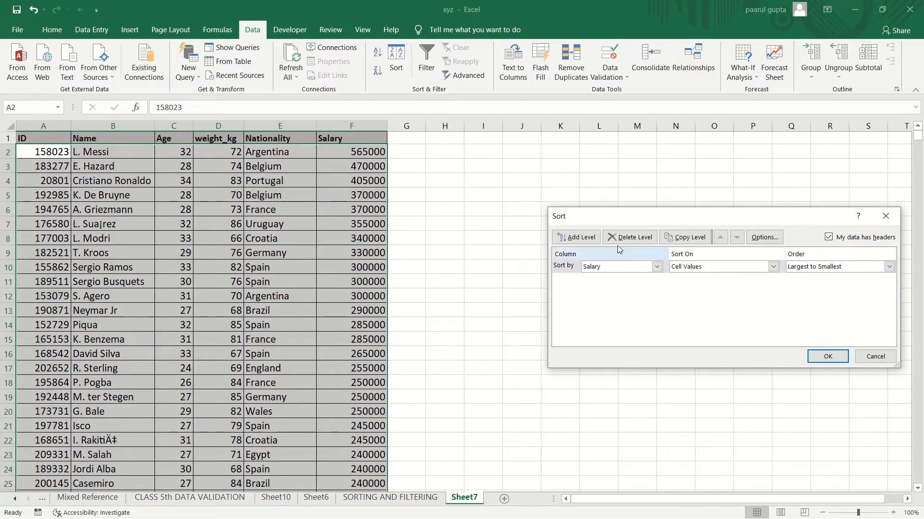
click(656, 267)
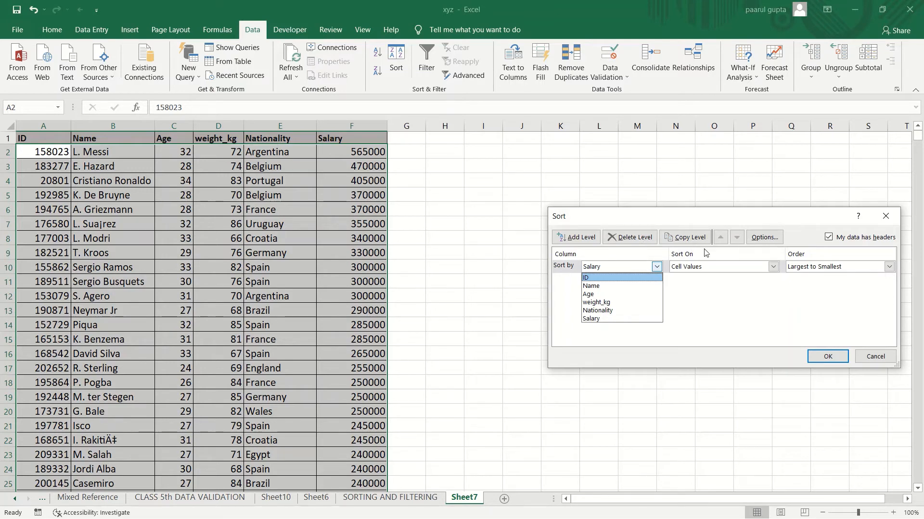
click(656, 267)
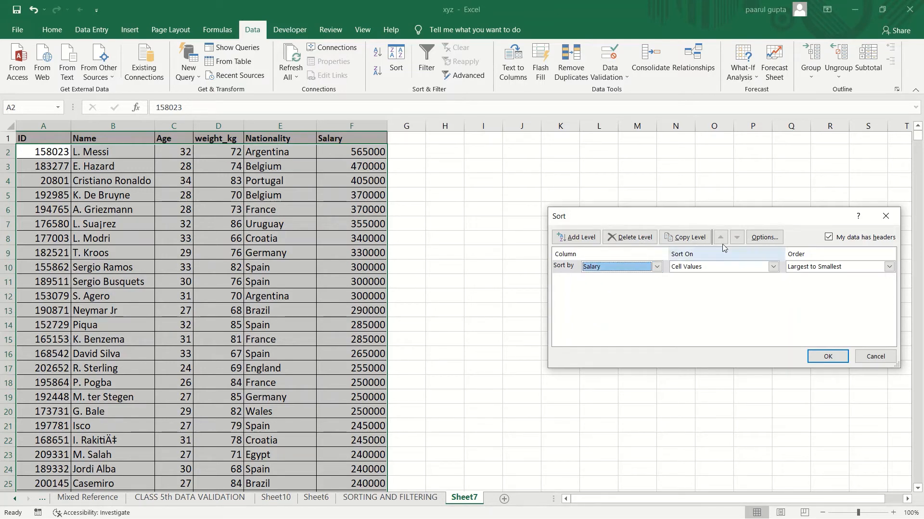
click(771, 242)
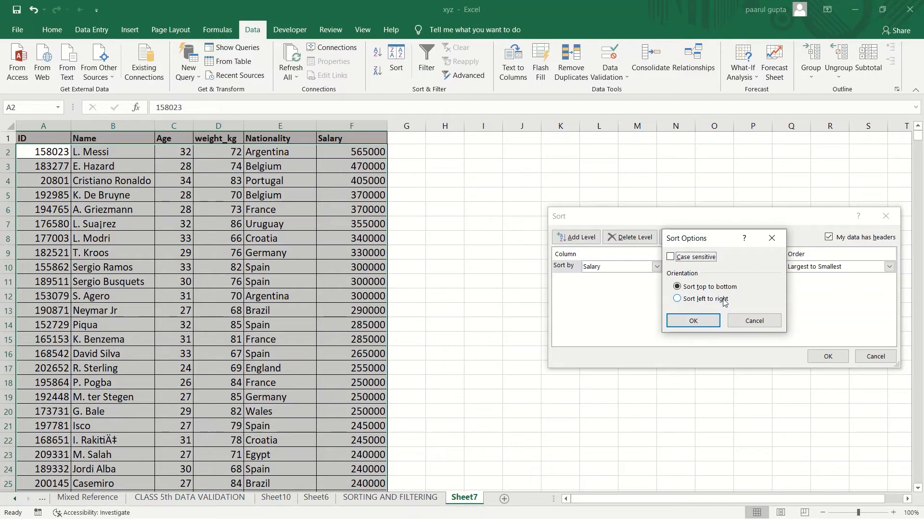
click(701, 322)
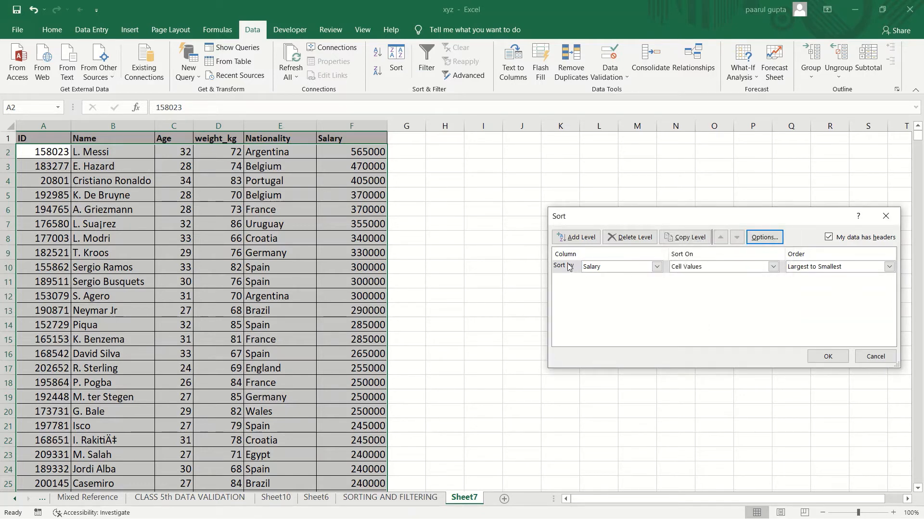
Step: Sort the table by Age on cell values from largest to smallest using the Sort dialog
click(657, 267)
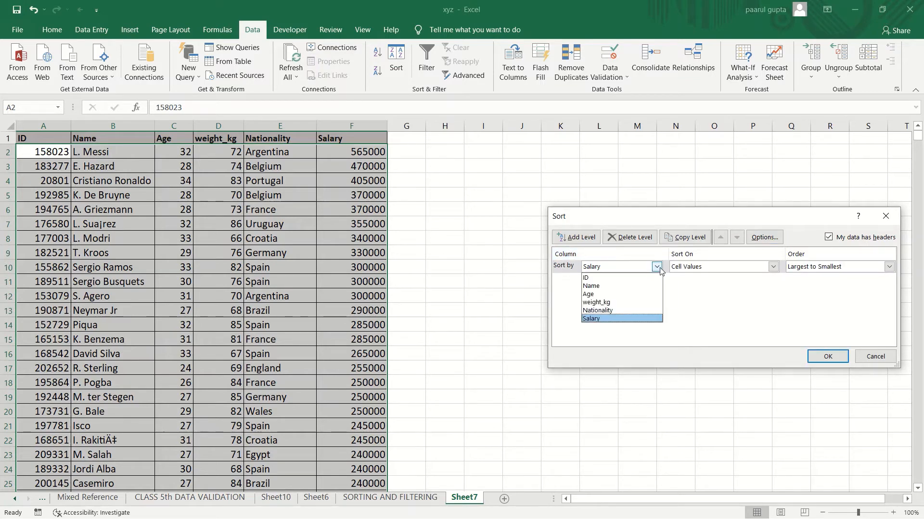
click(636, 295)
click(773, 267)
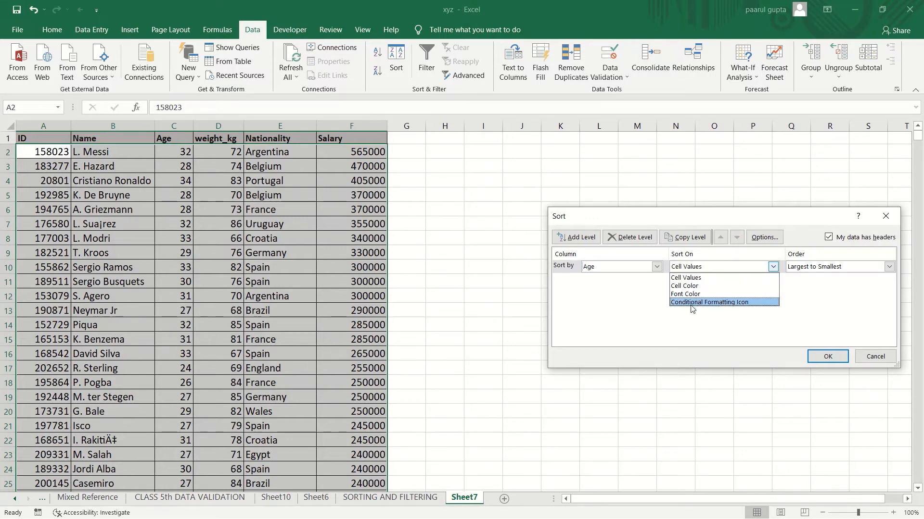
click(753, 278)
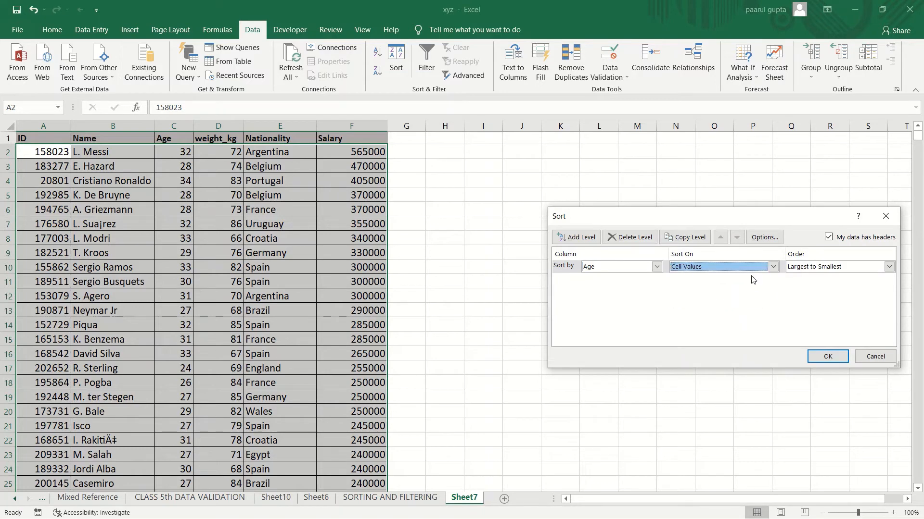
click(889, 268)
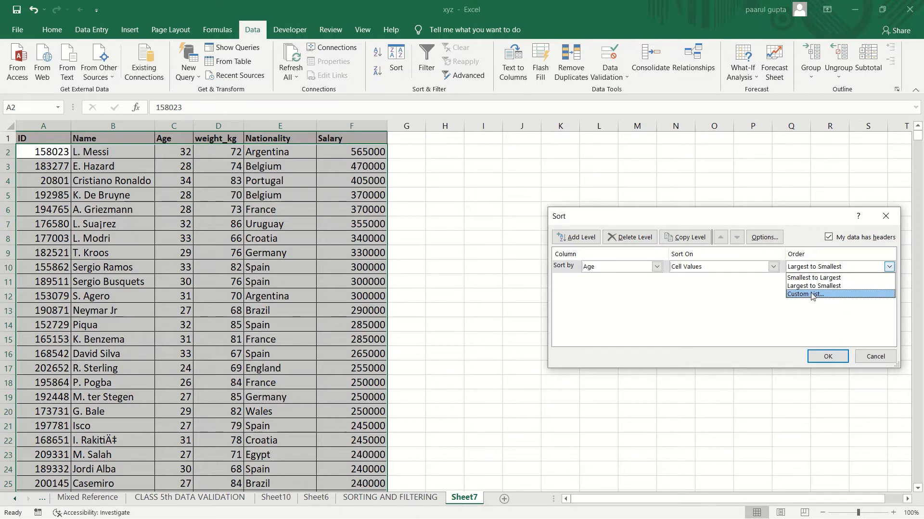
click(841, 286)
click(827, 356)
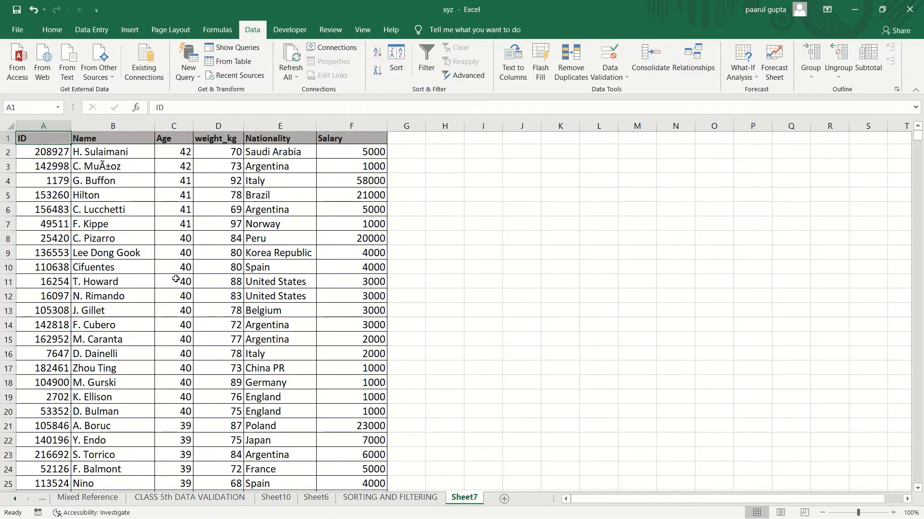
click(130, 127)
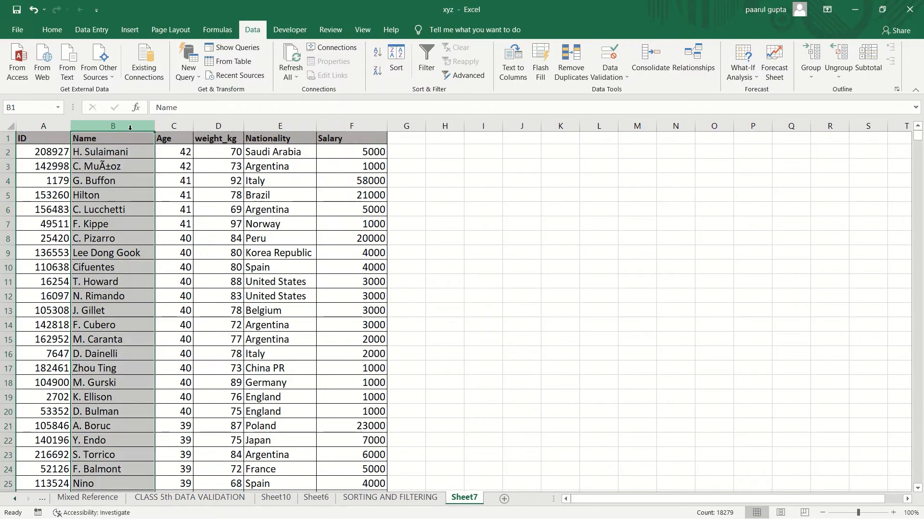
click(394, 73)
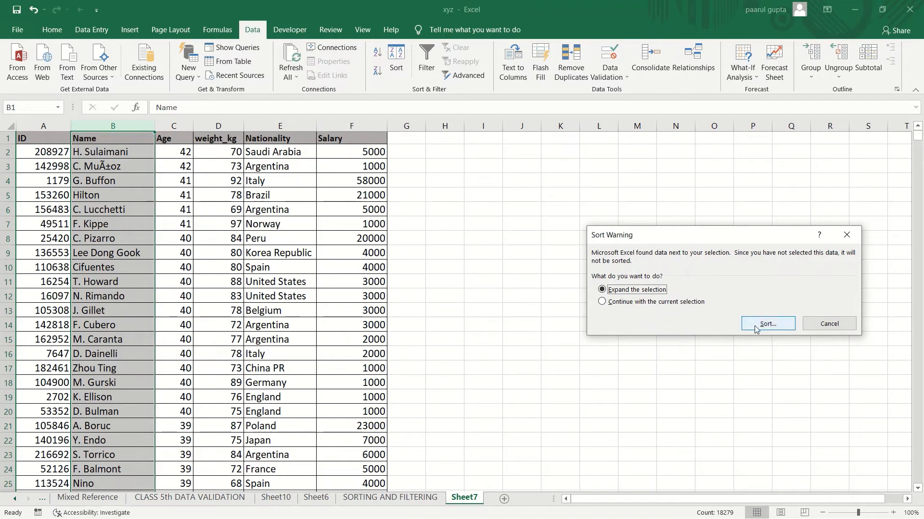
click(818, 328)
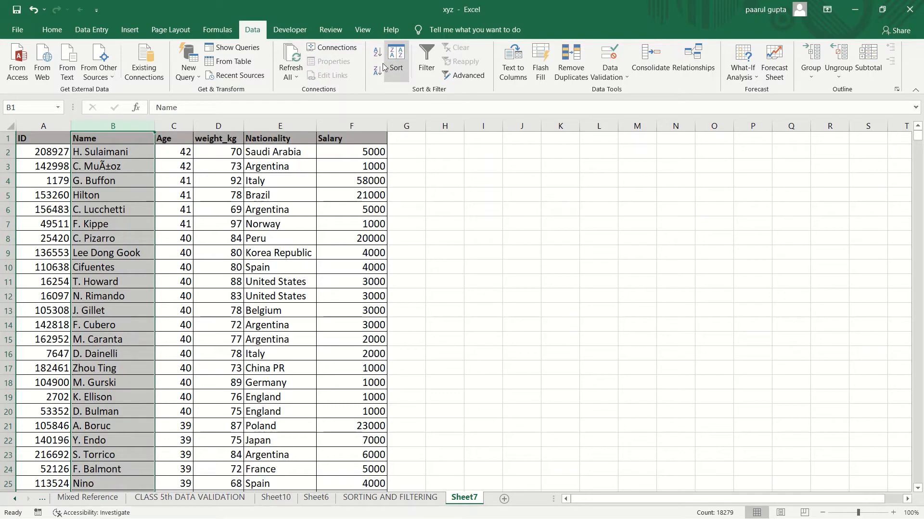
click(44, 139)
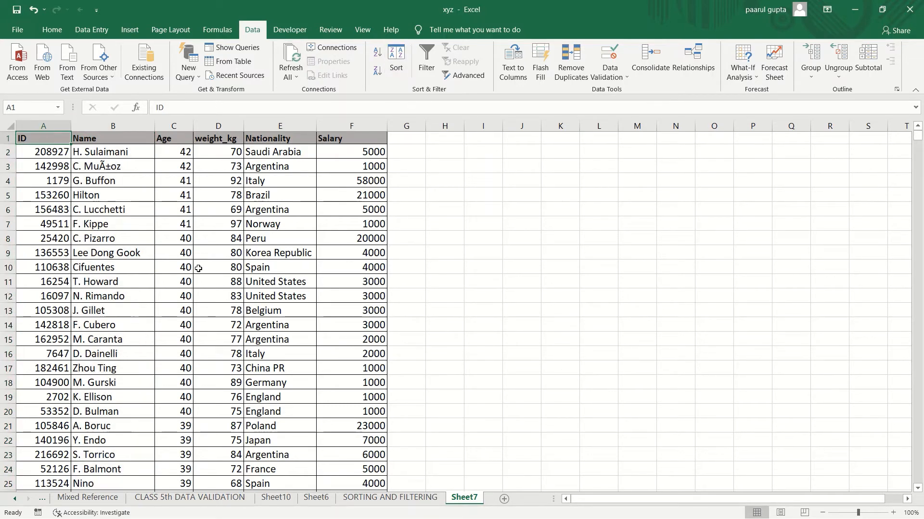
Step: Fill the Spain cell in row 10 of the Nationality column with orange
click(265, 271)
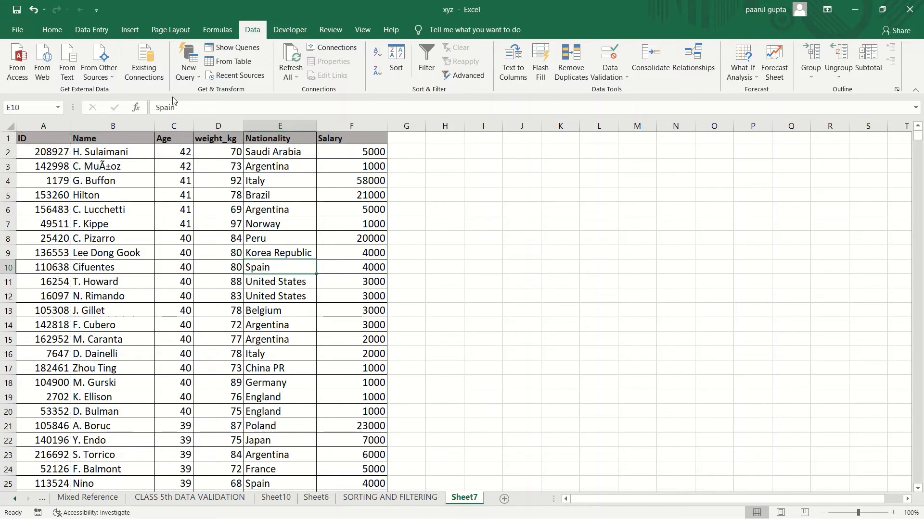
click(51, 30)
click(194, 71)
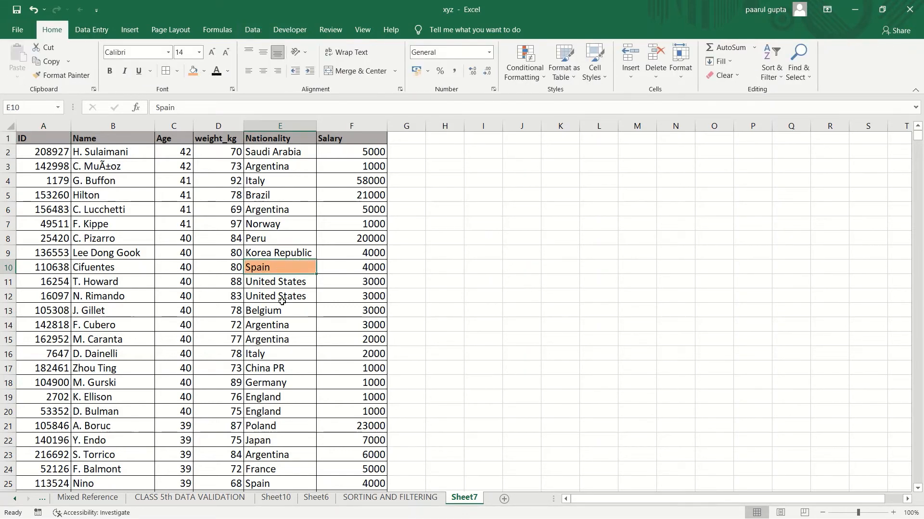
Step: Fill the Argentina cell in row 14 of the Nationality column with green
click(282, 325)
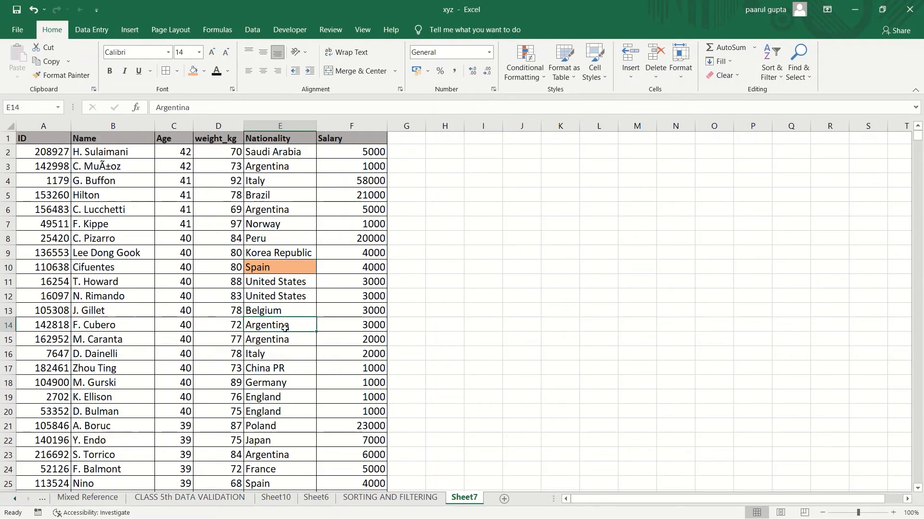
click(204, 71)
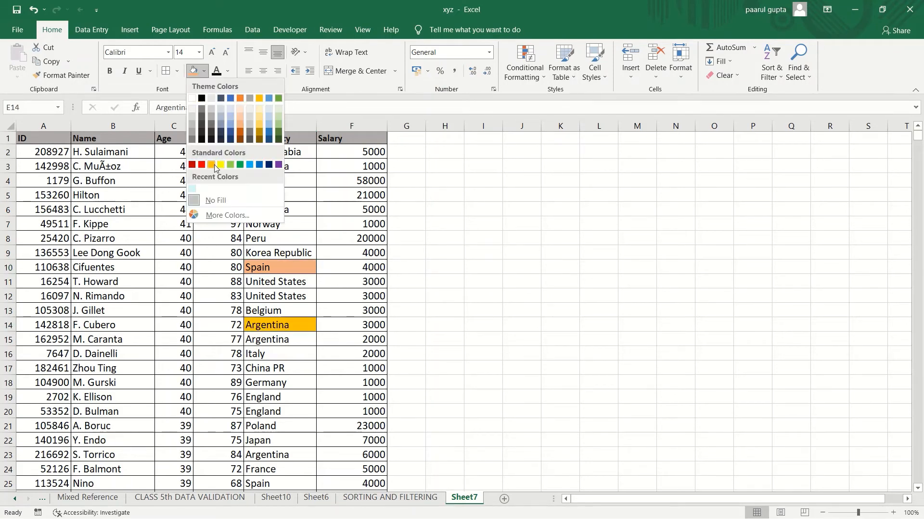
click(230, 165)
Step: Fill the China PR cell in row 17 of the Nationality column with yellow
click(273, 372)
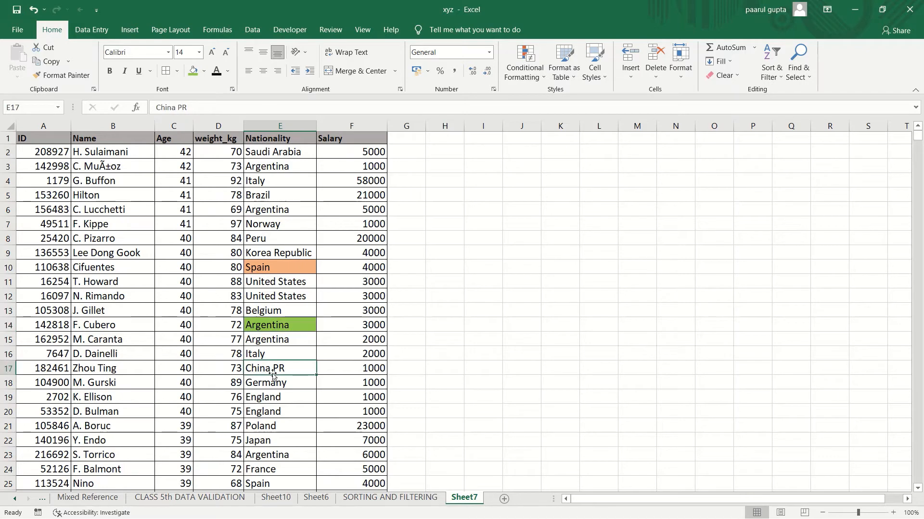
click(204, 71)
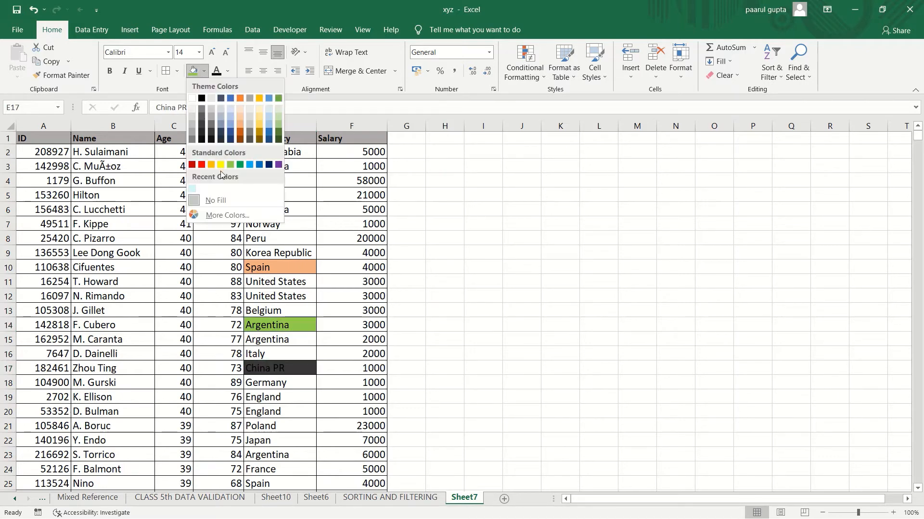
click(220, 165)
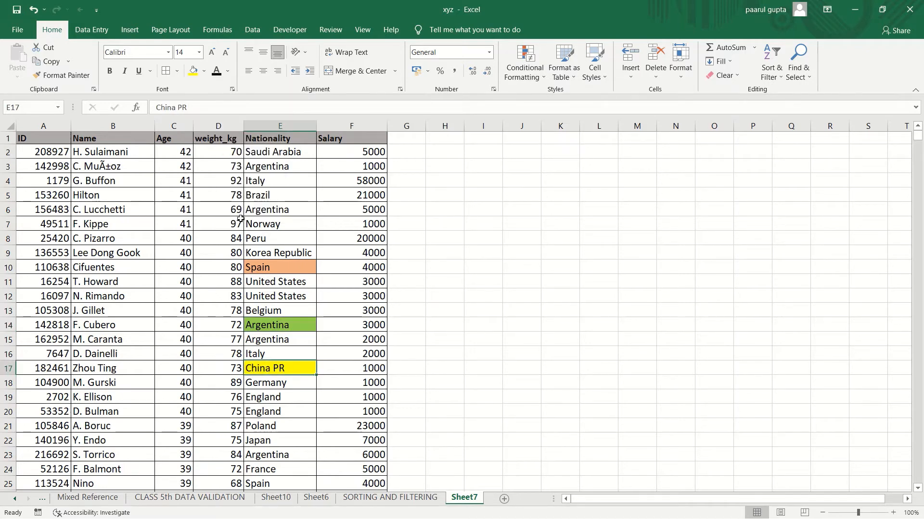
Step: Fill the Norway cell in row 7 of the Nationality column with red
click(284, 213)
click(283, 219)
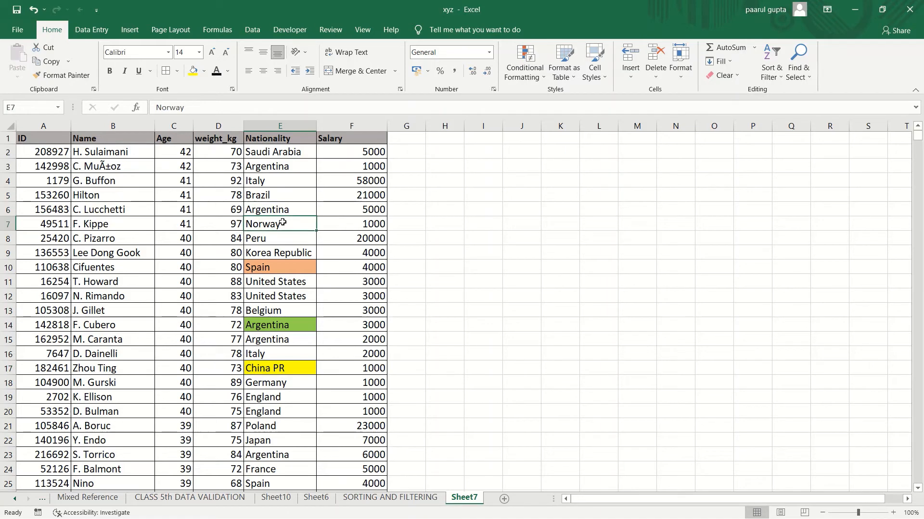
click(204, 72)
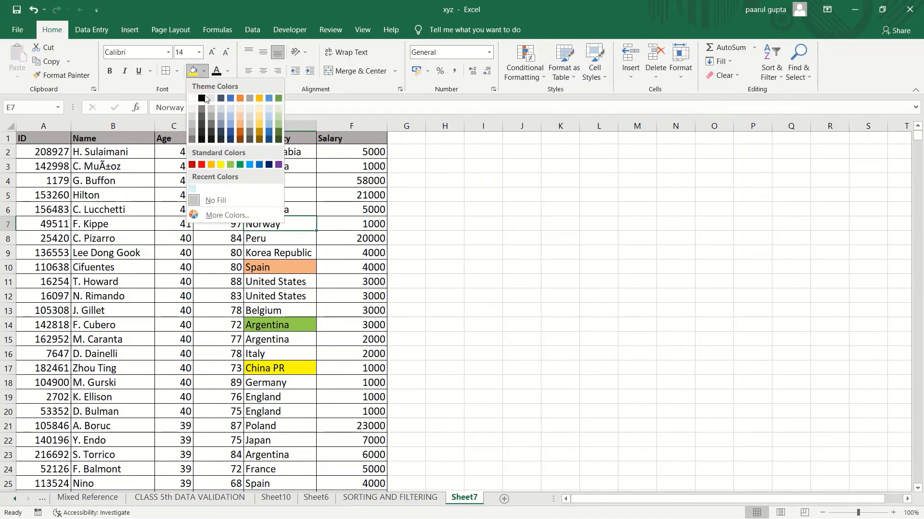
click(201, 165)
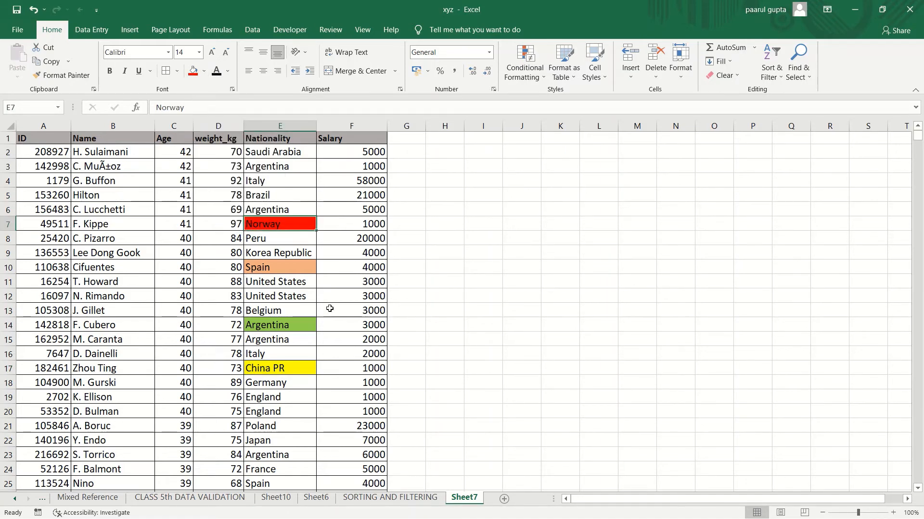
Step: Open the Sort dialog from the Nationality header and sort by Nationality on cell colour
click(282, 127)
drag(461, 179, 300, 125)
click(300, 125)
click(285, 138)
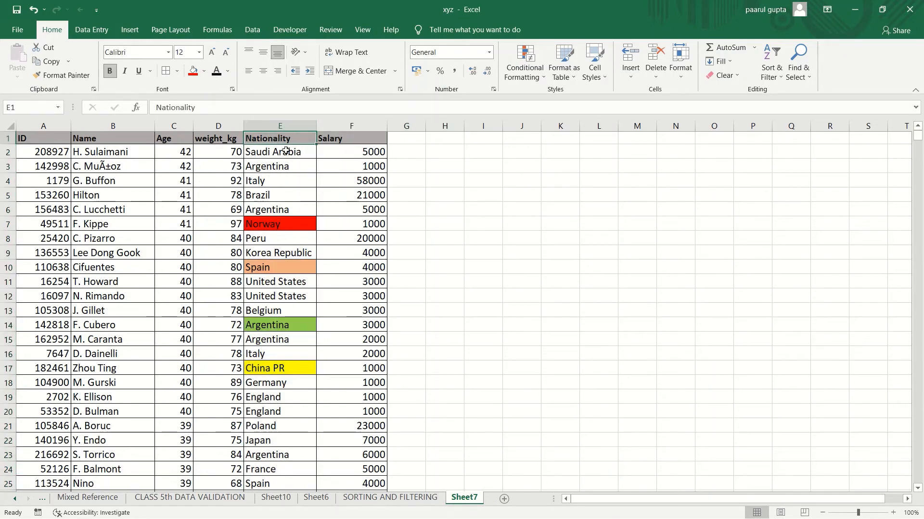
click(252, 29)
click(397, 75)
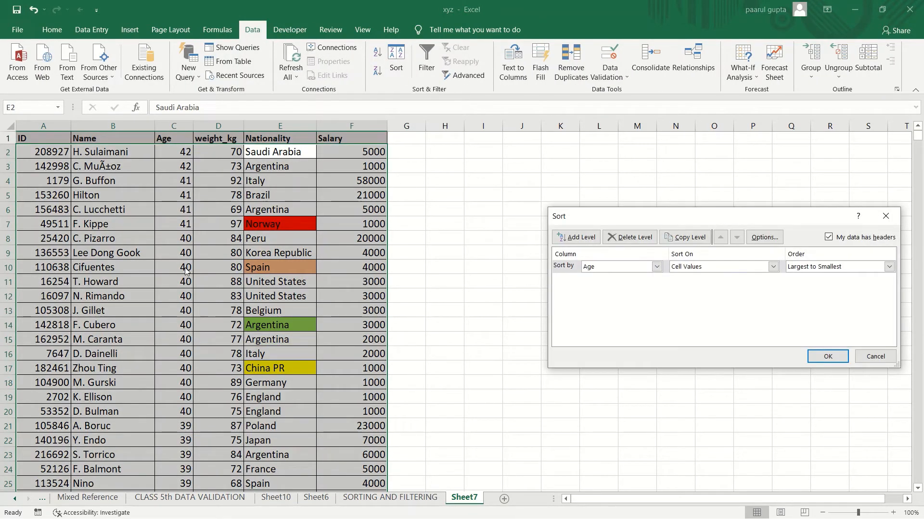
click(656, 267)
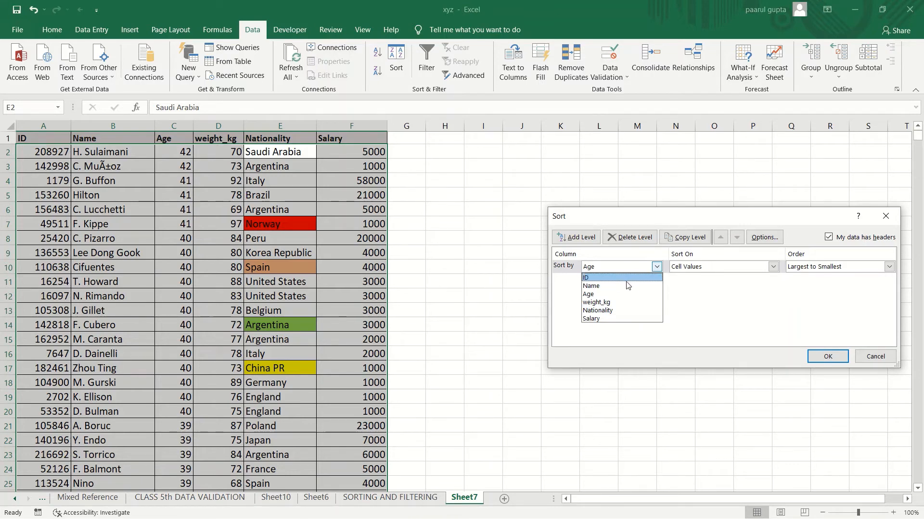
click(628, 310)
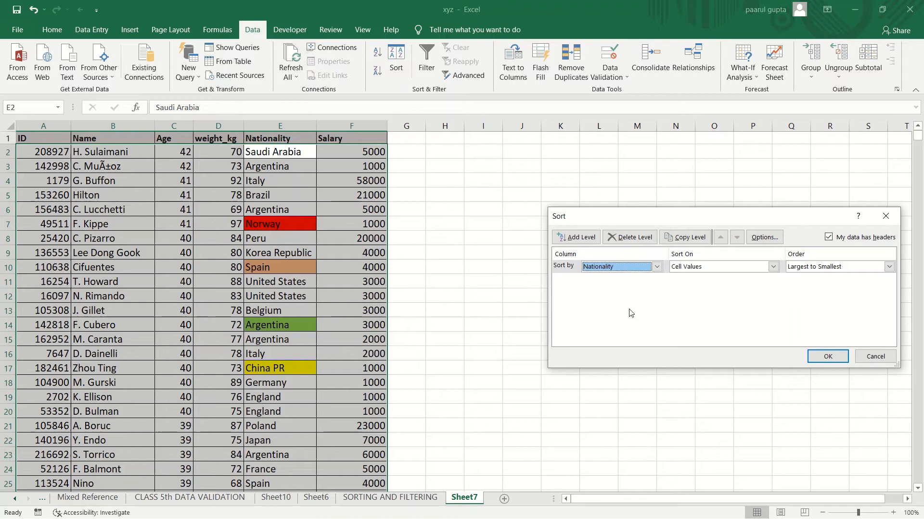
click(773, 266)
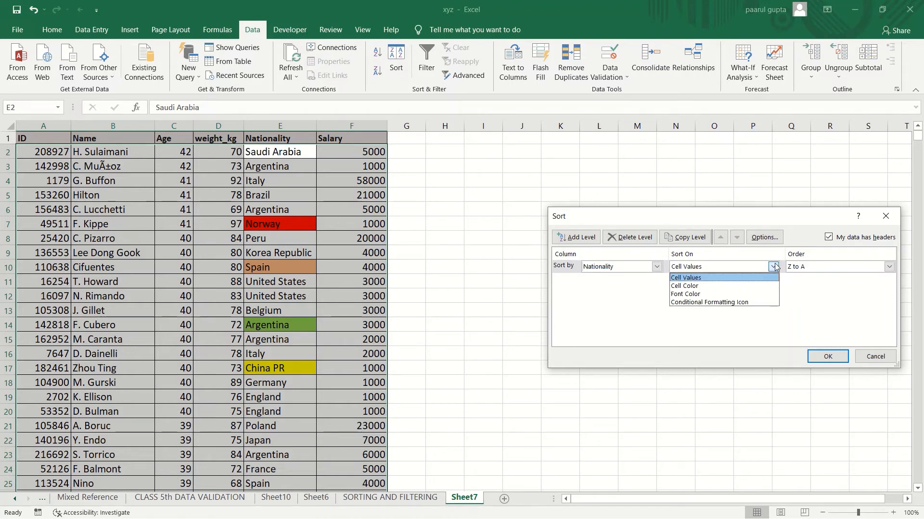
click(743, 289)
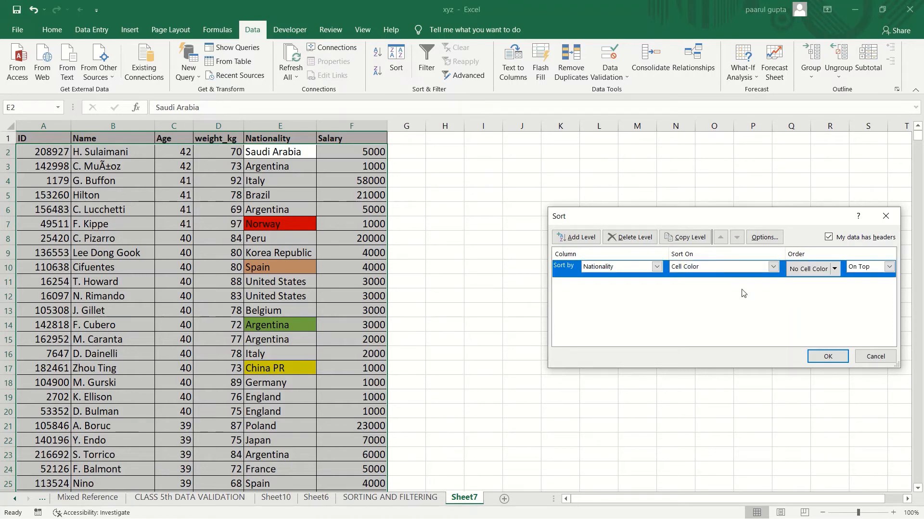
Step: Set the yellow cell colour on top and apply the sort
click(835, 272)
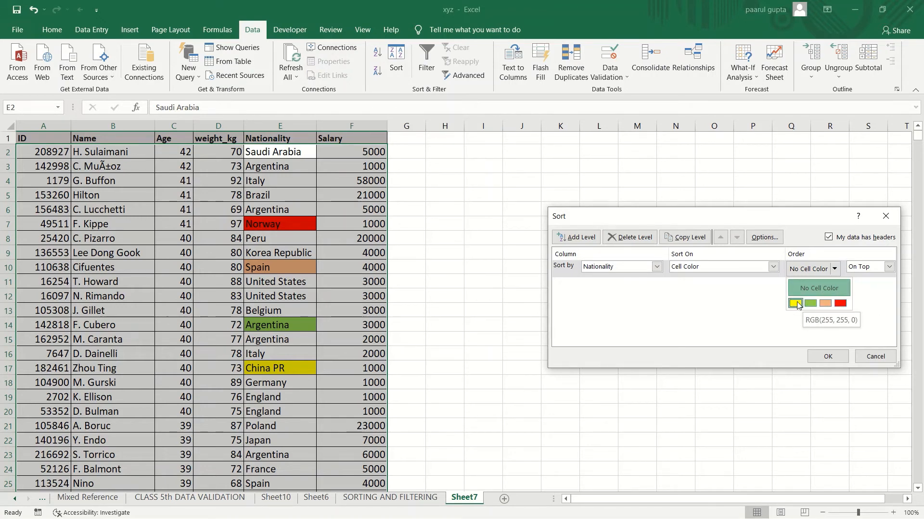
click(796, 304)
click(834, 269)
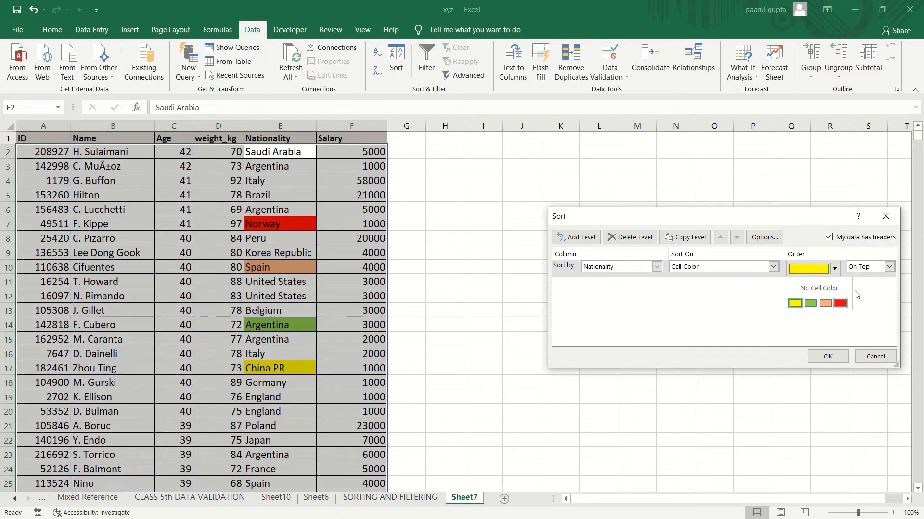
click(823, 356)
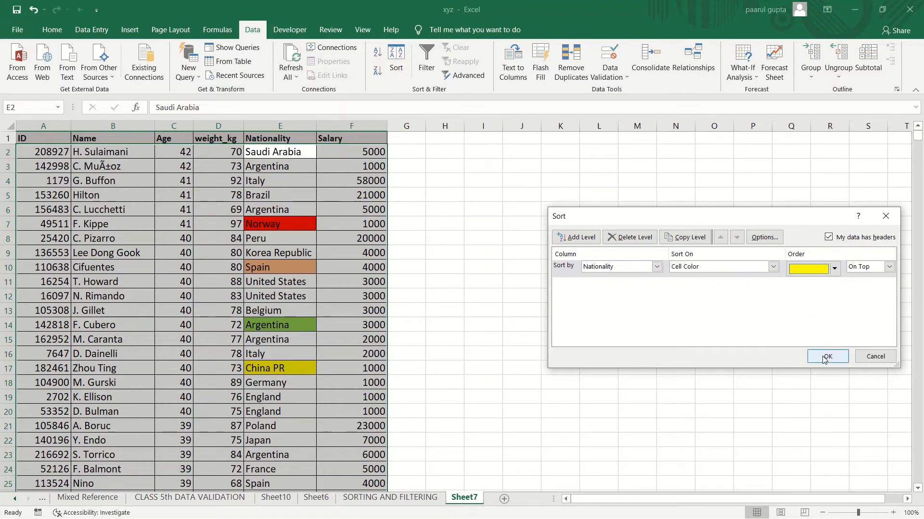
click(825, 358)
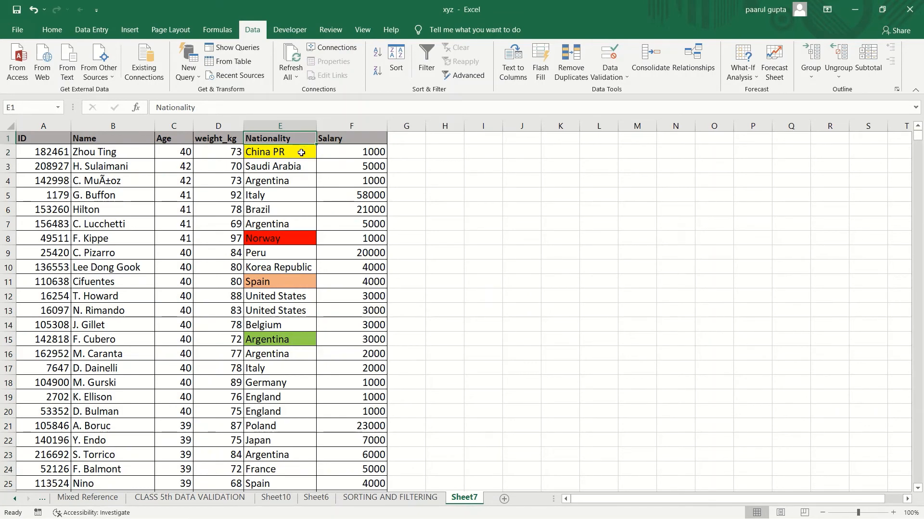
click(301, 154)
key(ctrl+a)
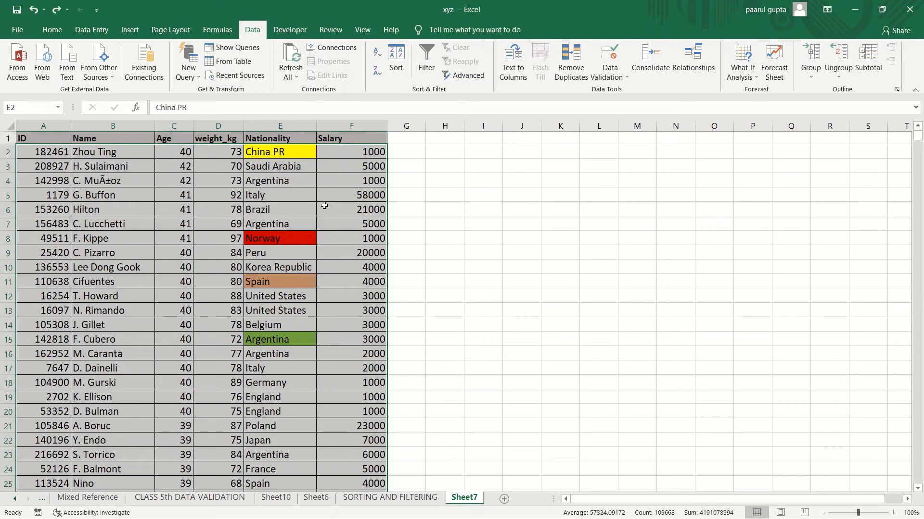
click(323, 169)
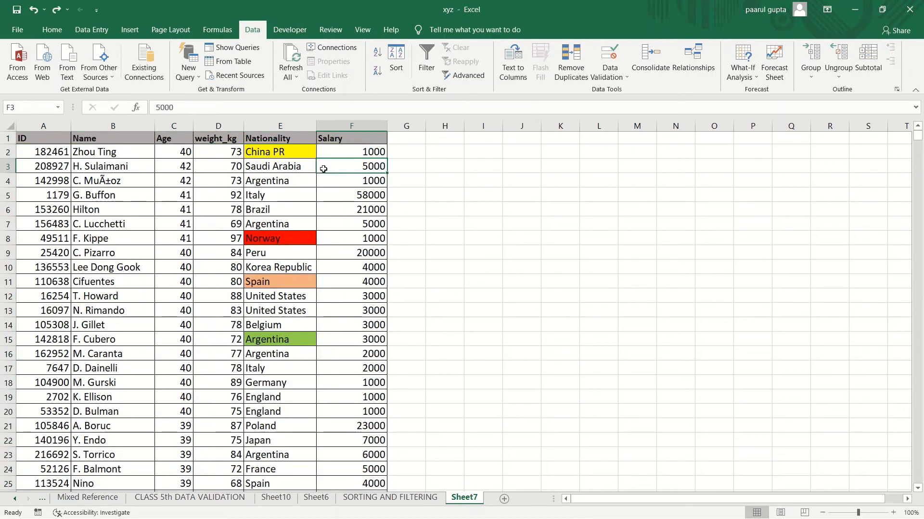
click(280, 126)
click(396, 60)
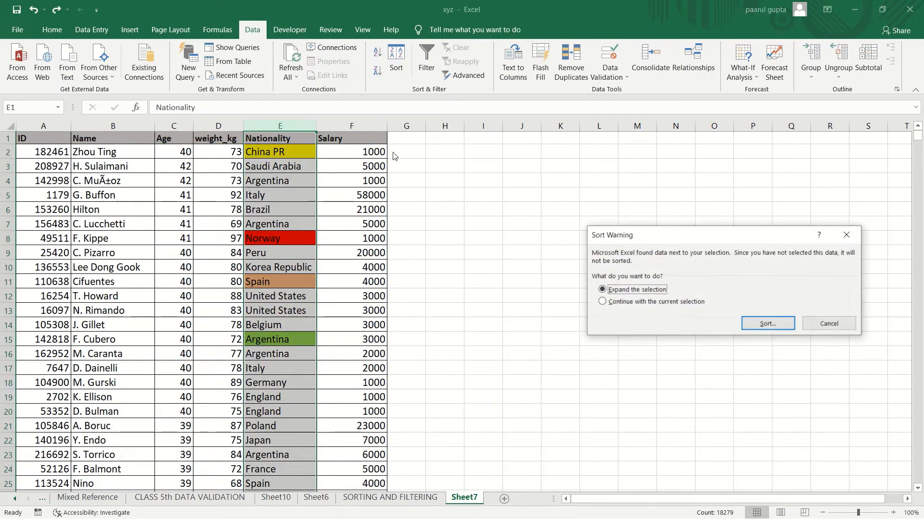
click(829, 324)
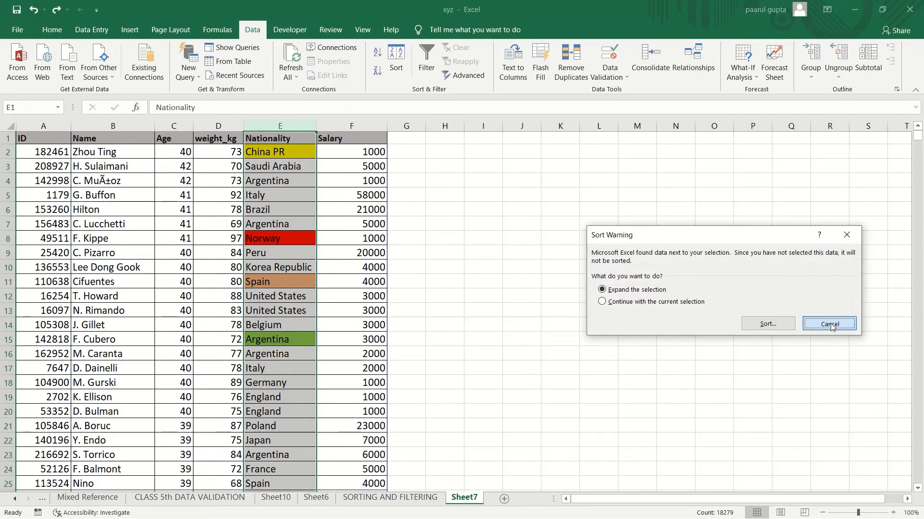
Step: Reopen the Sort dialog and switch the Nationality level to sort on cell values A to Z
click(284, 138)
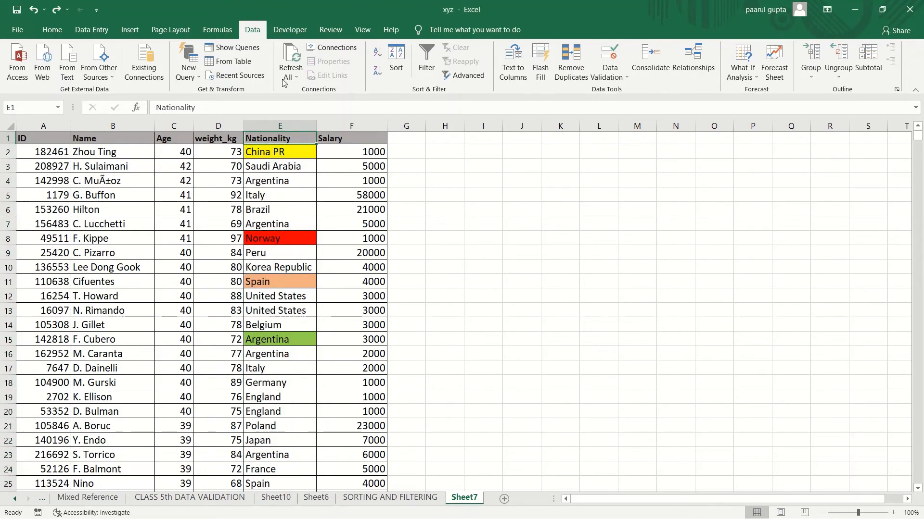
click(397, 67)
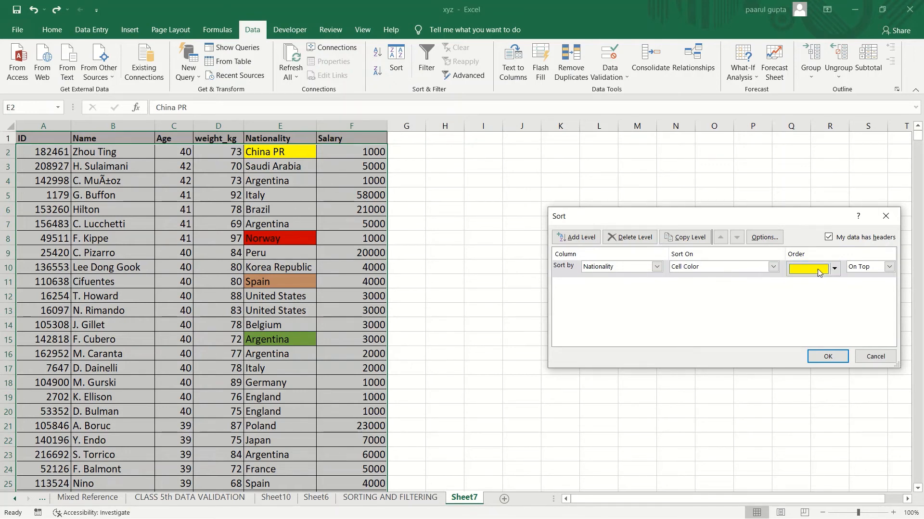
click(835, 269)
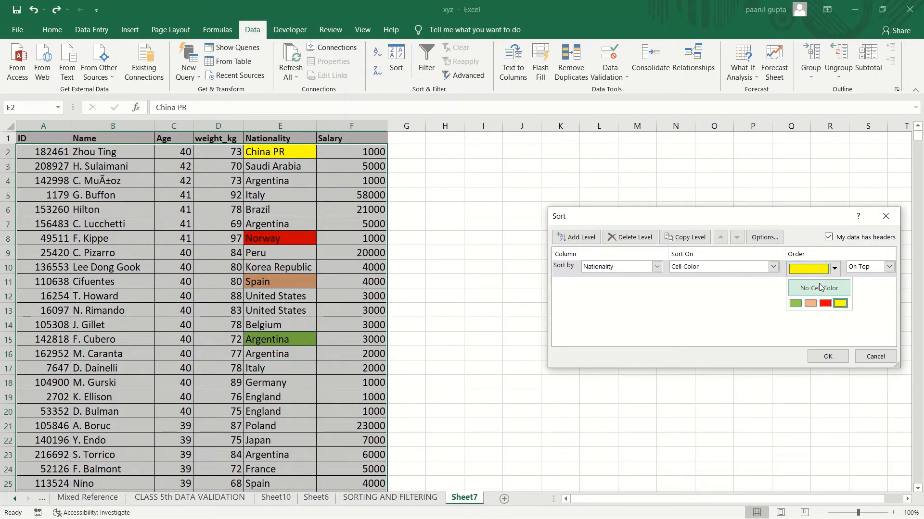
click(818, 284)
click(768, 267)
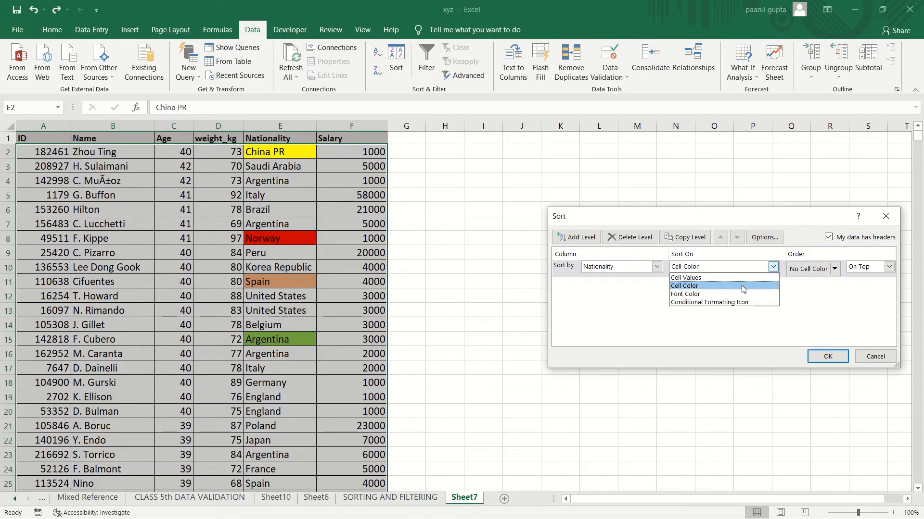
click(741, 282)
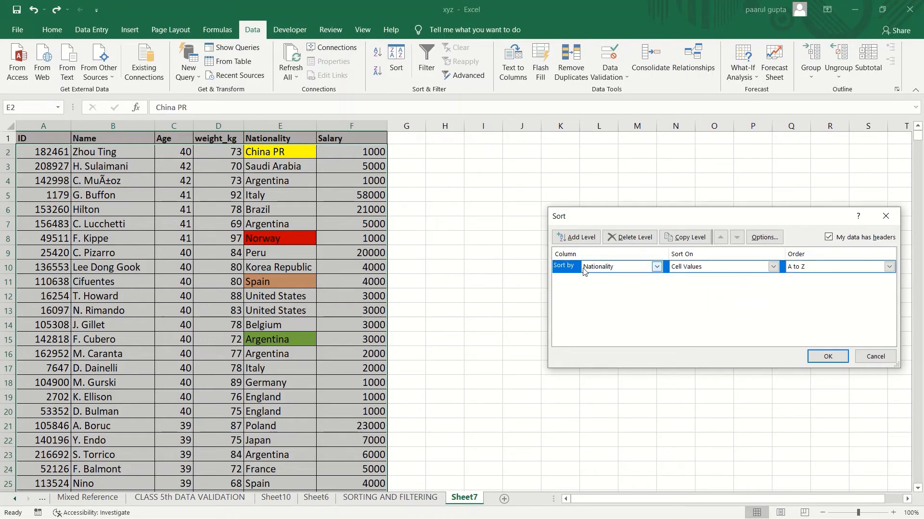
Step: Add a Name sort level, then delete both sort levels to clear the dialog
click(585, 239)
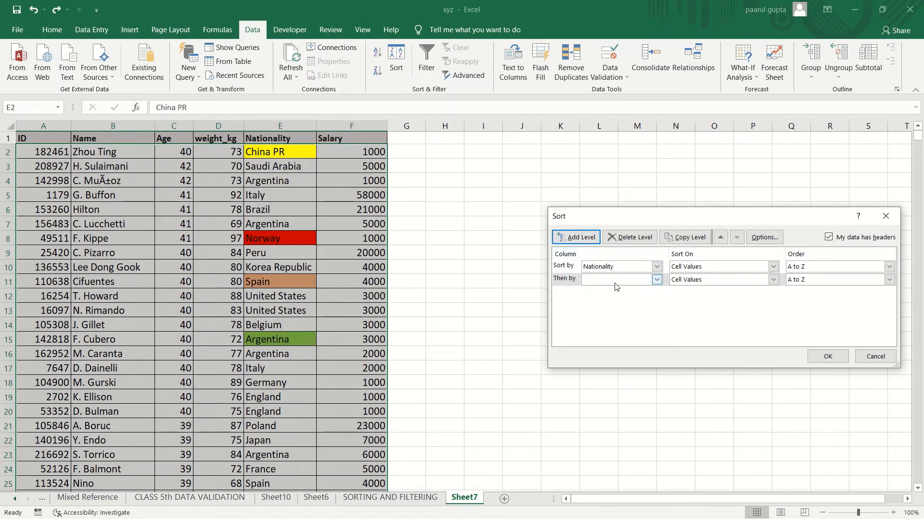
click(620, 285)
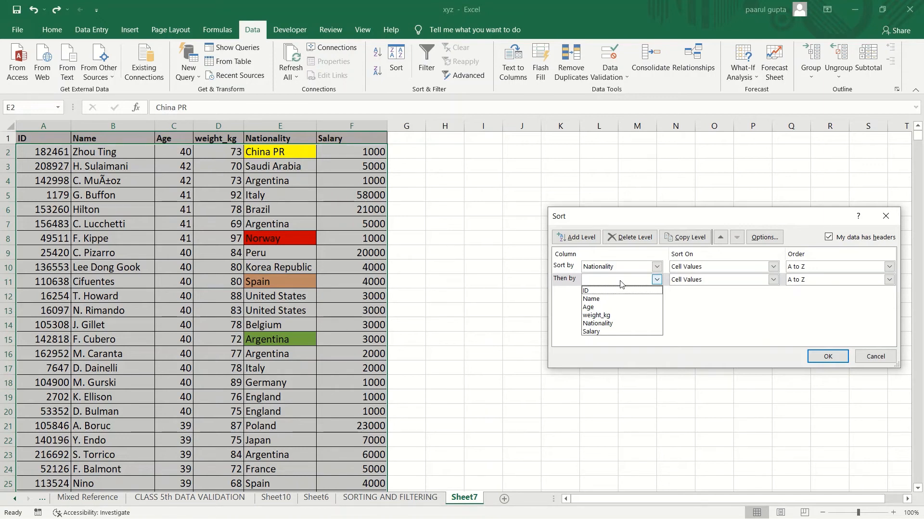
click(596, 299)
click(774, 279)
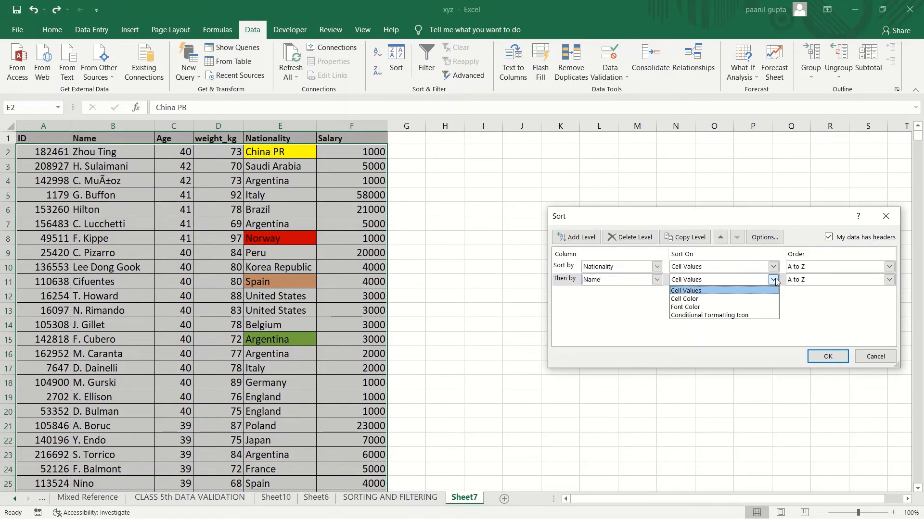
click(775, 278)
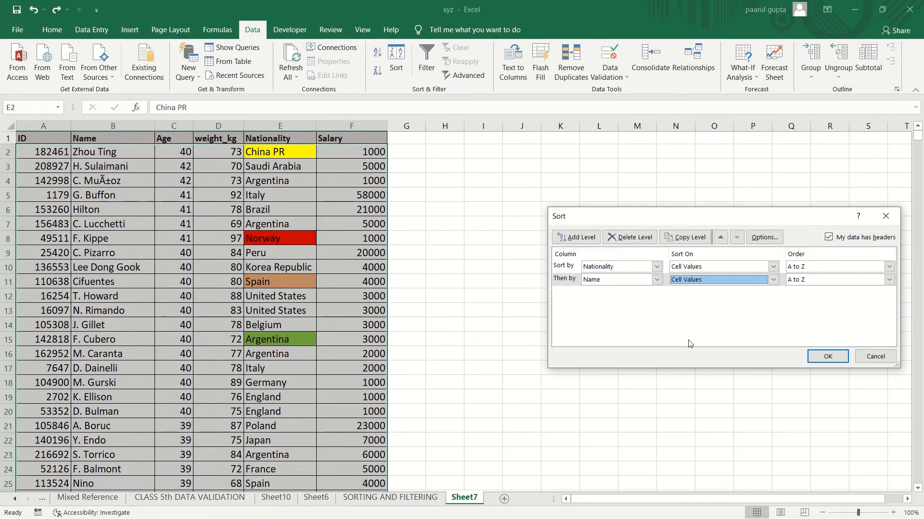
click(621, 240)
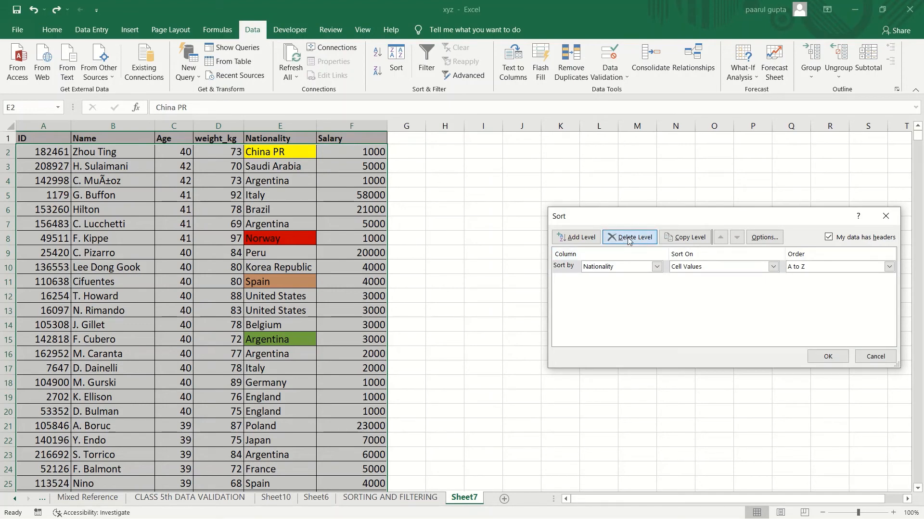
click(628, 238)
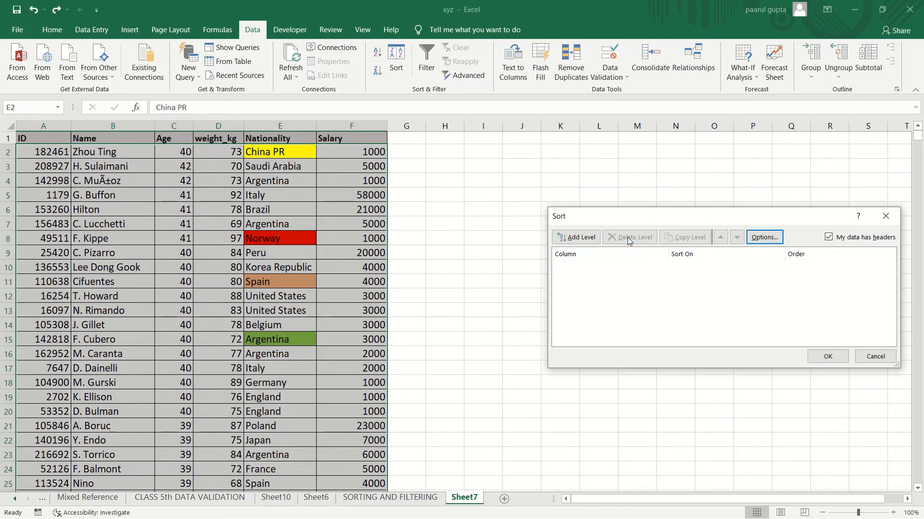
Step: Add a sort level by Name on cell values from A to Z
click(578, 241)
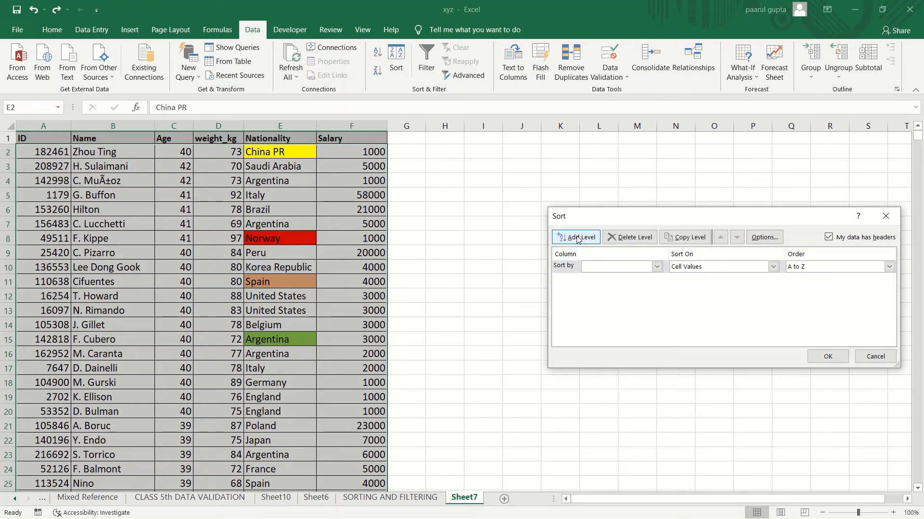
click(656, 266)
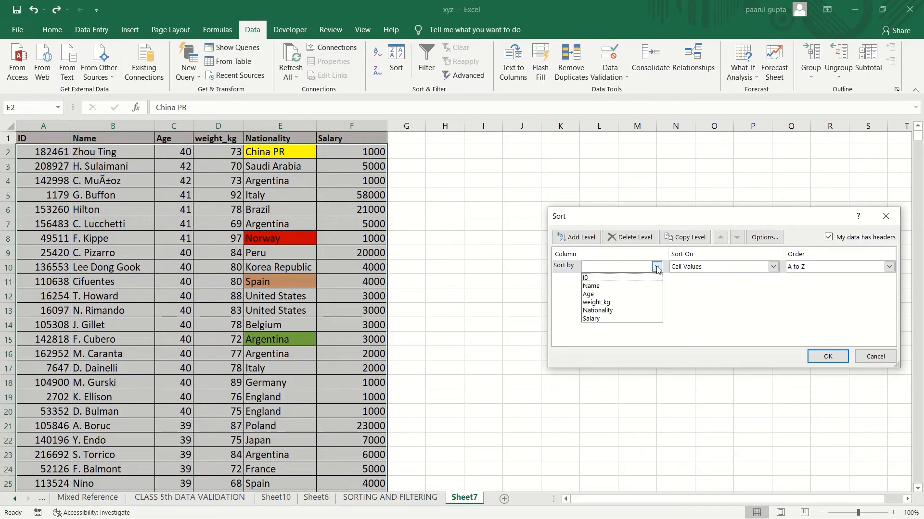
click(627, 286)
click(772, 266)
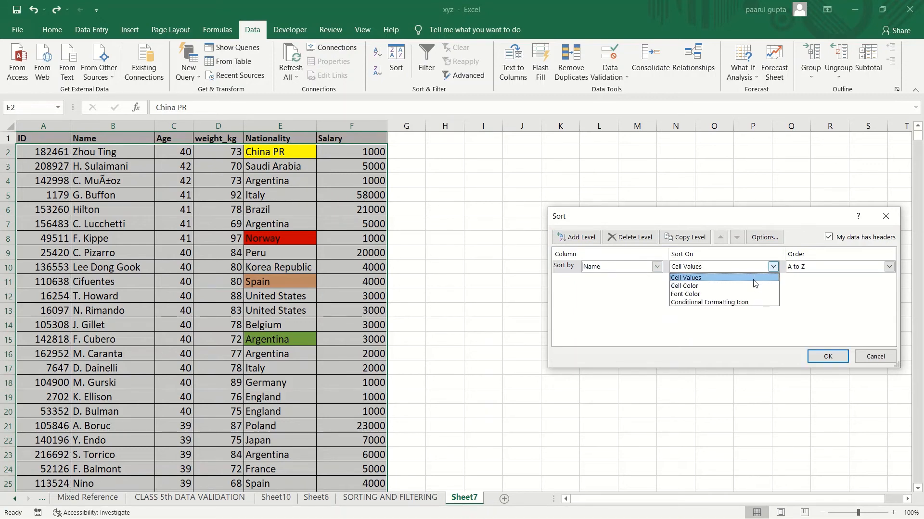
click(759, 279)
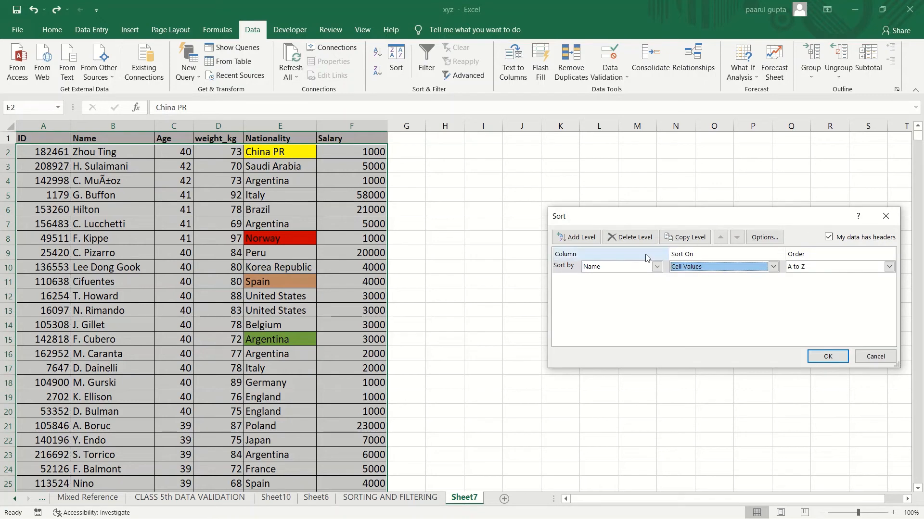
Step: Add a second sort level by Salary on cell values, largest to smallest, and apply the sort
click(573, 238)
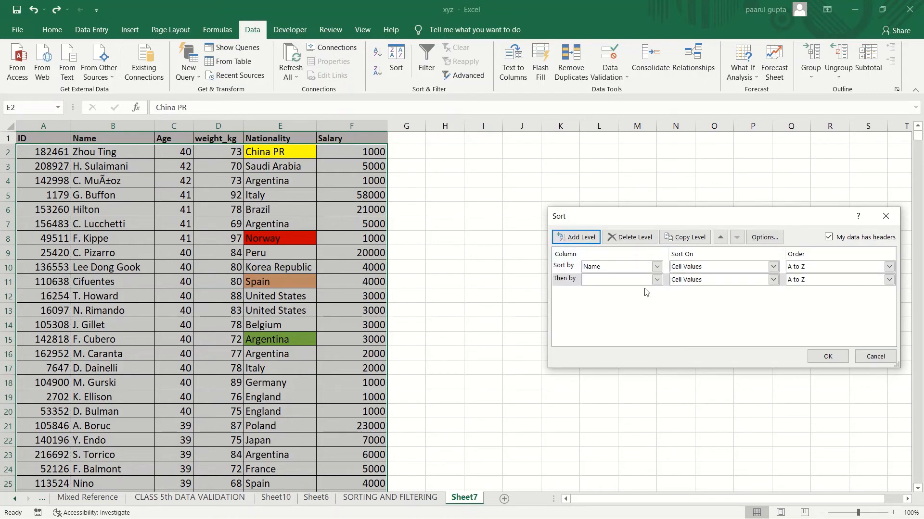
click(657, 280)
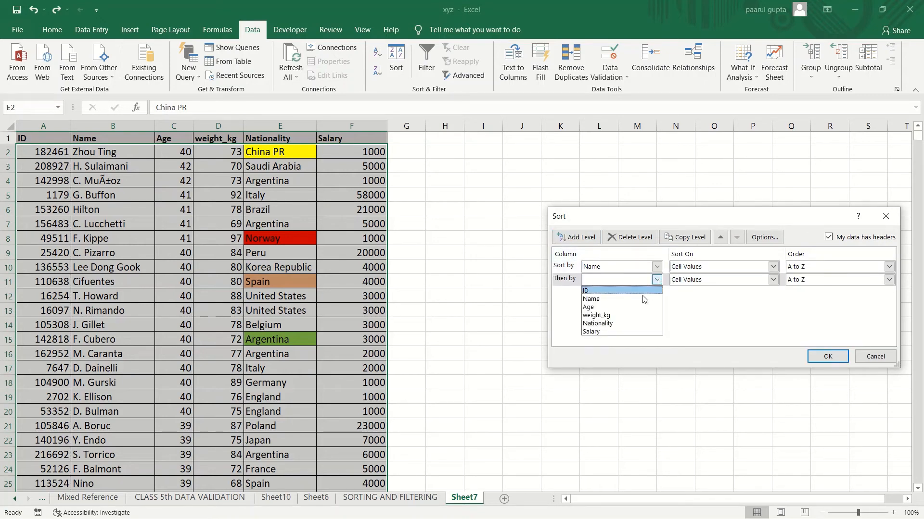
click(623, 331)
click(773, 280)
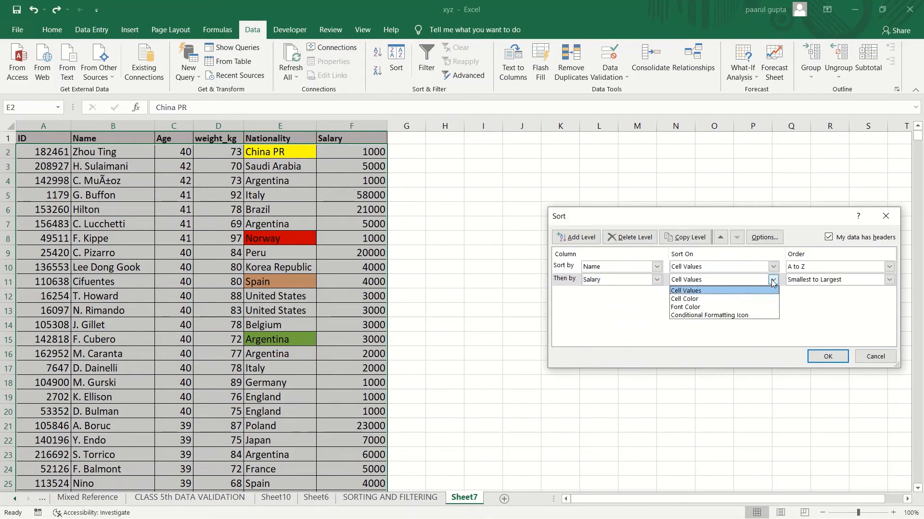
click(772, 281)
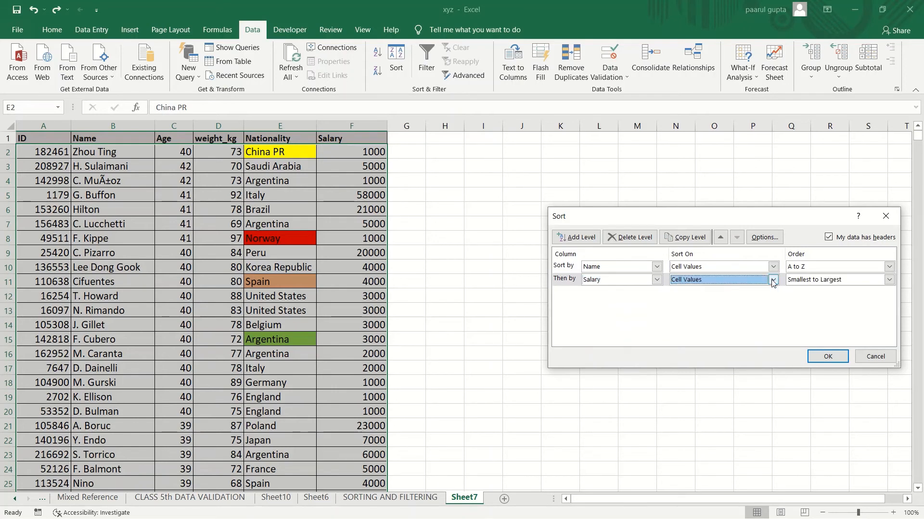
click(890, 280)
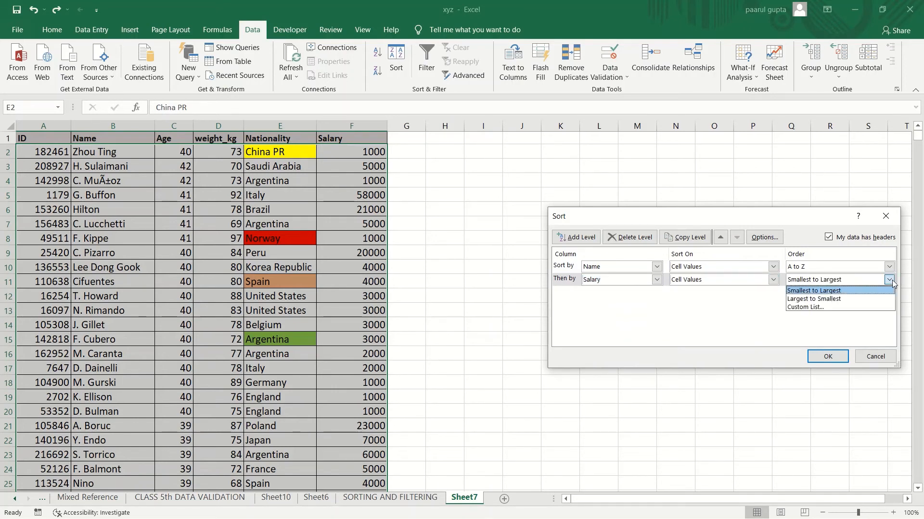
click(859, 299)
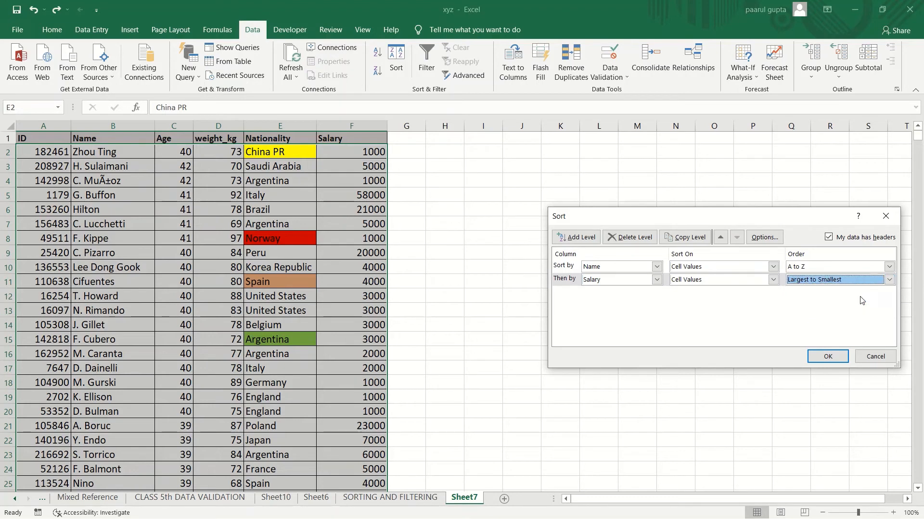
click(827, 356)
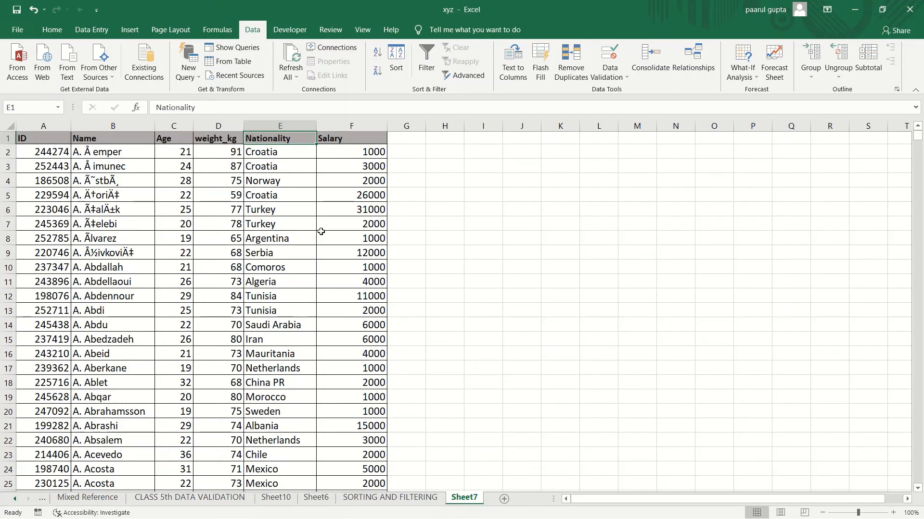
Step: Reopen the Sort dialog, change the first level's column to Nationality, and apply the sort
key(Right)
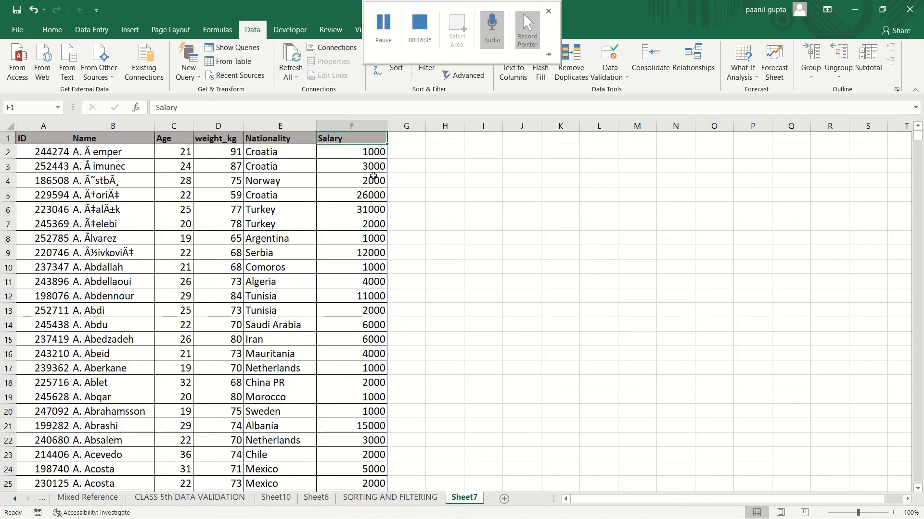
click(396, 69)
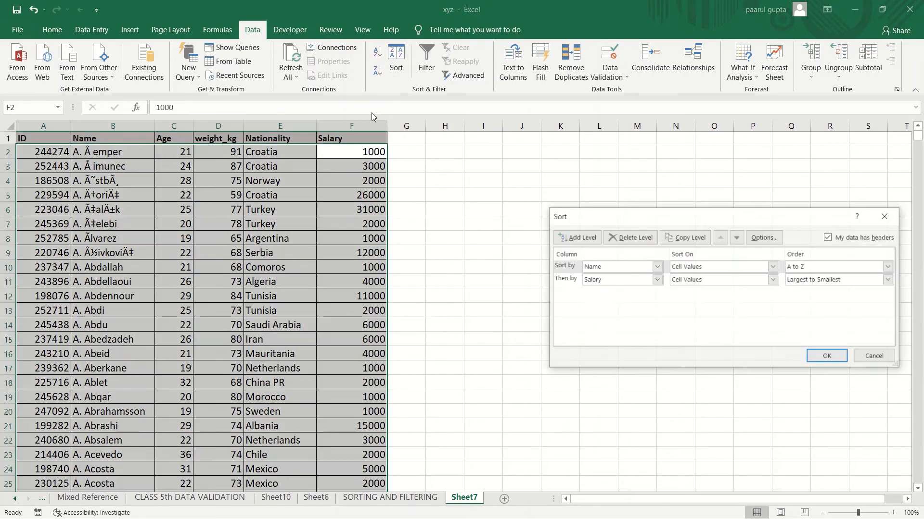
click(657, 267)
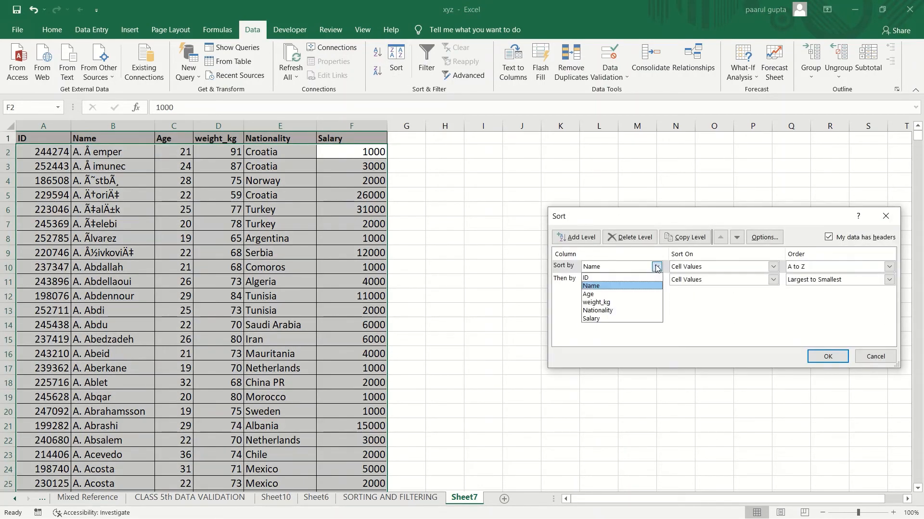
click(624, 310)
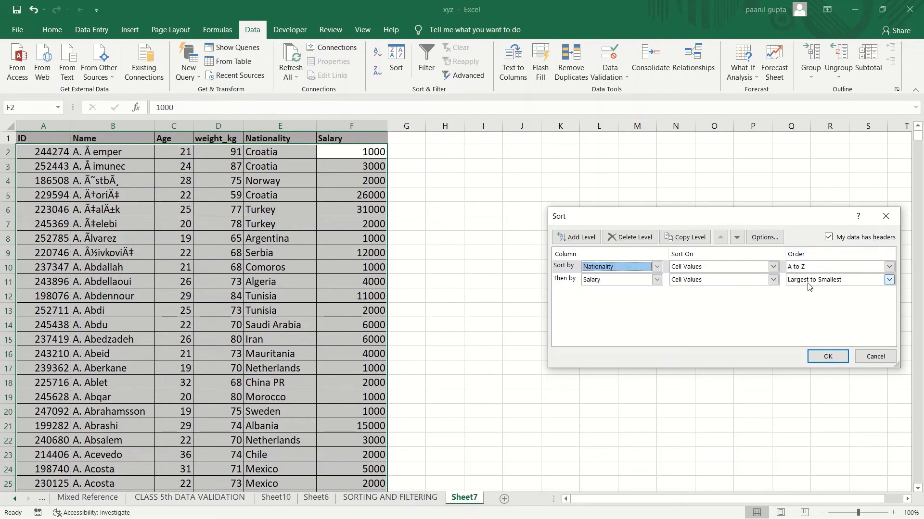
click(830, 356)
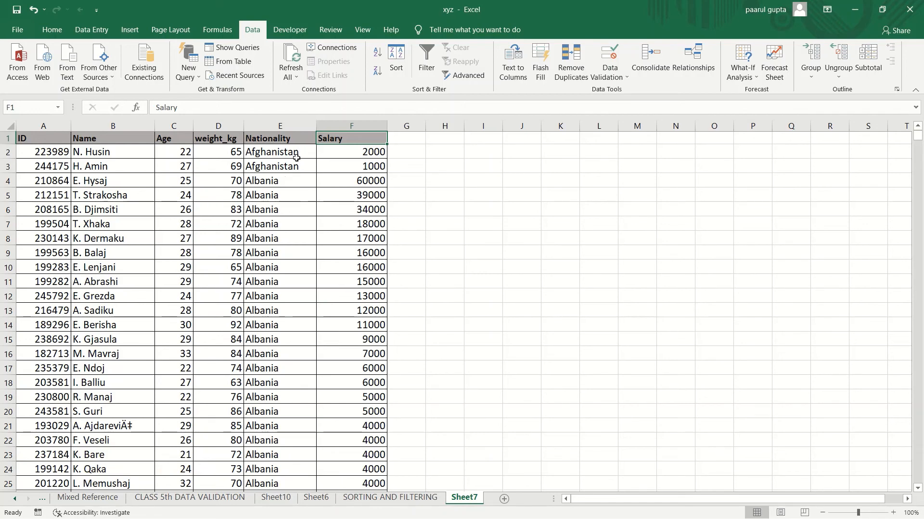
Step: Examine the sorted rows to check salaries descend within each nationality
click(352, 156)
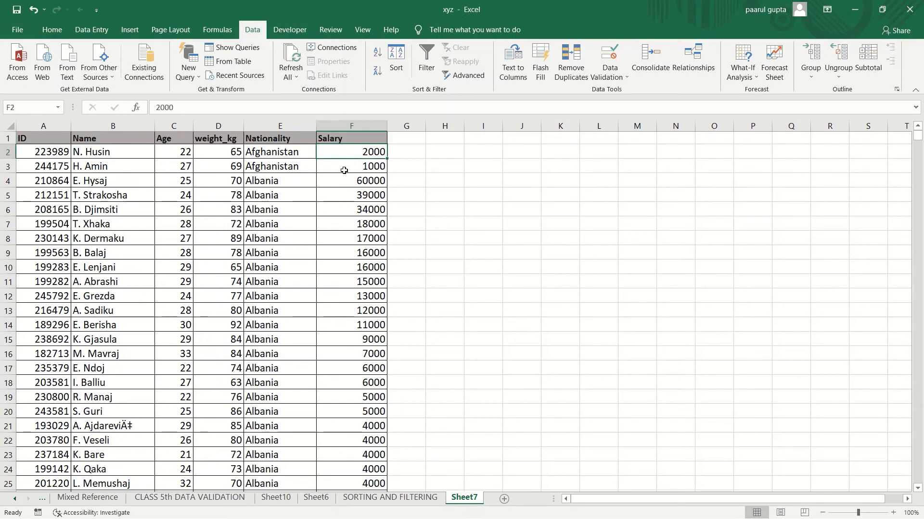
click(344, 170)
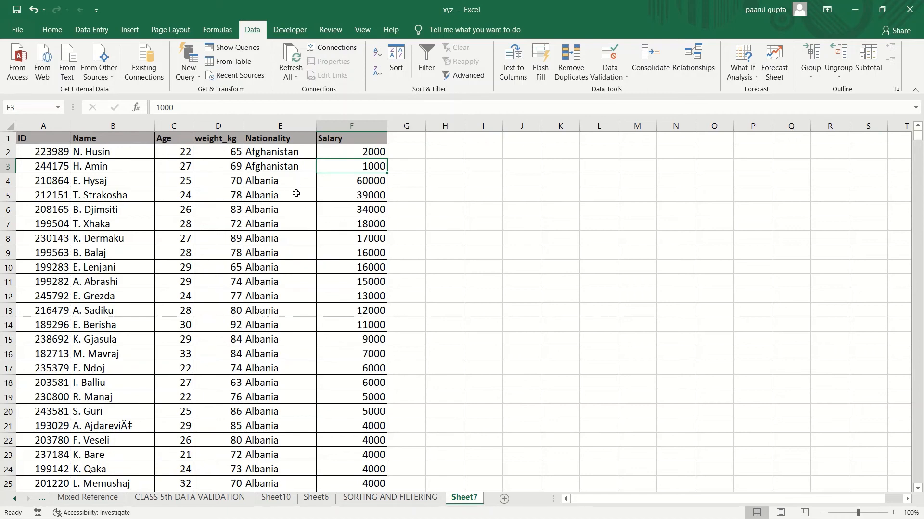
click(285, 153)
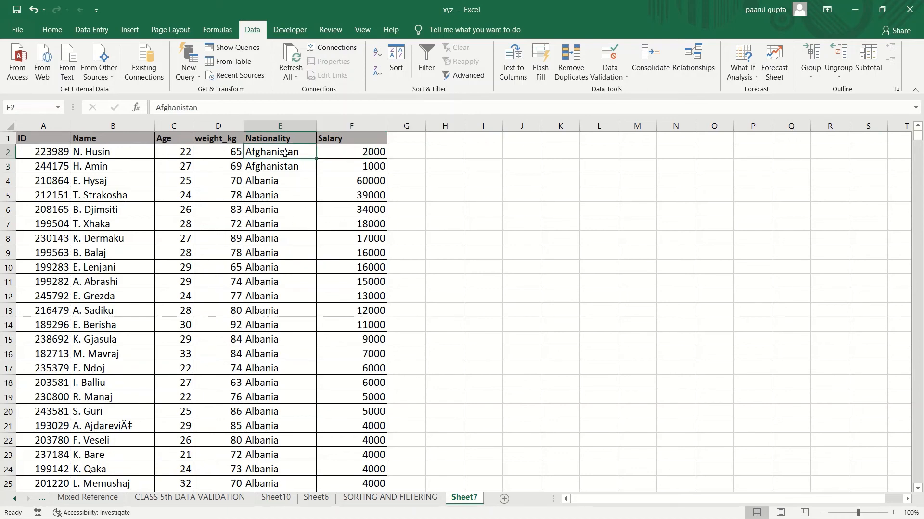
click(334, 152)
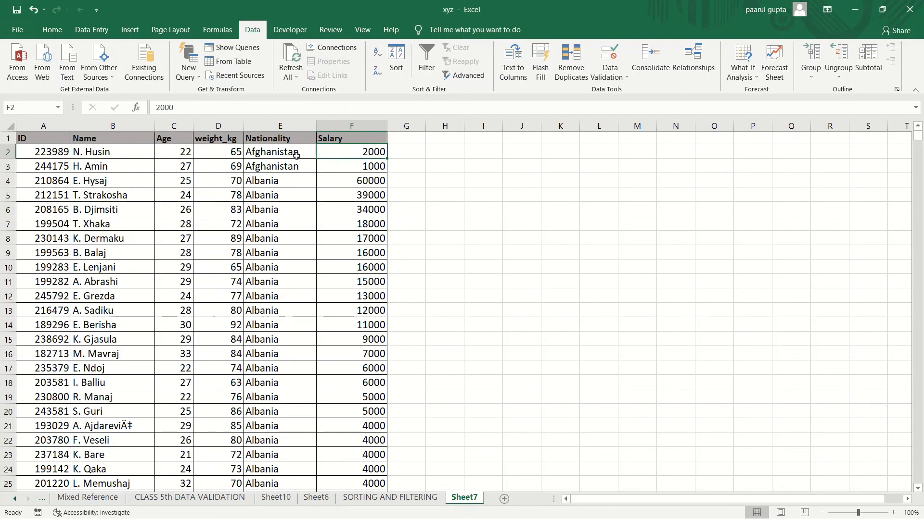
click(292, 181)
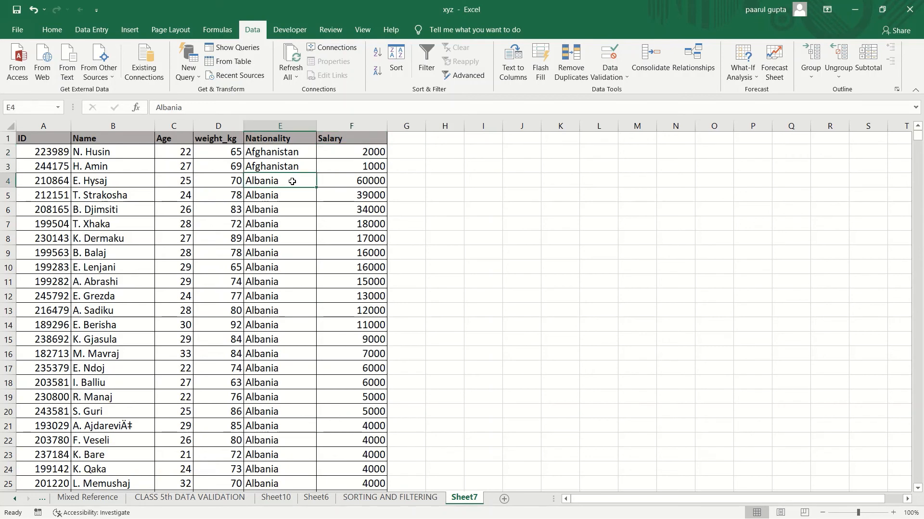
click(340, 183)
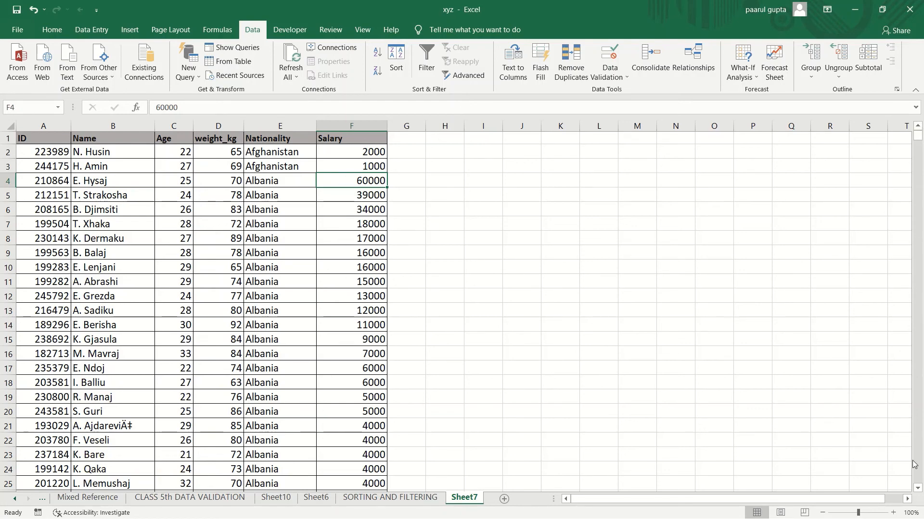
scroll(919, 493, down, 3)
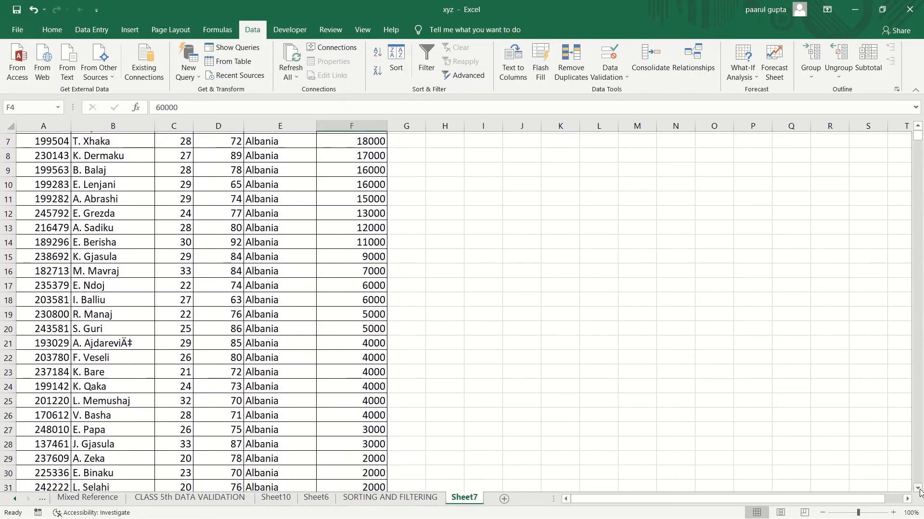
scroll(919, 494, down, 4)
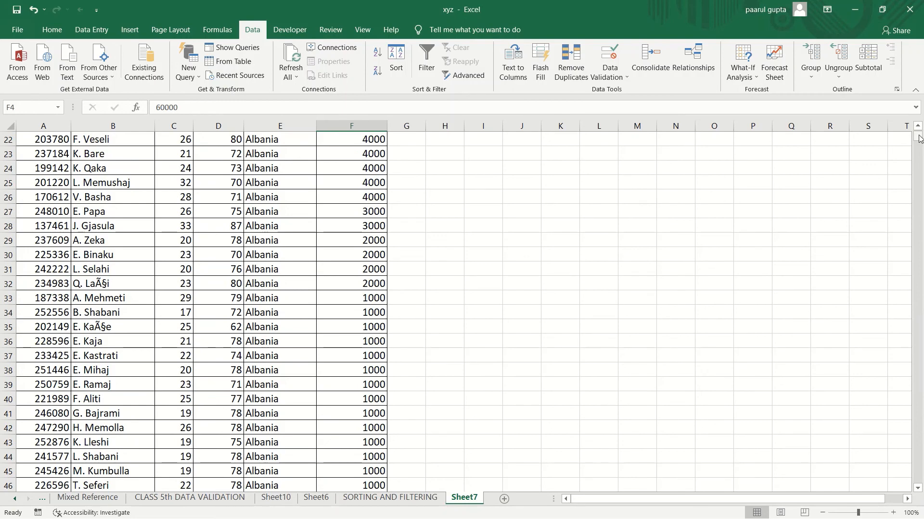
drag(918, 136, 919, 146)
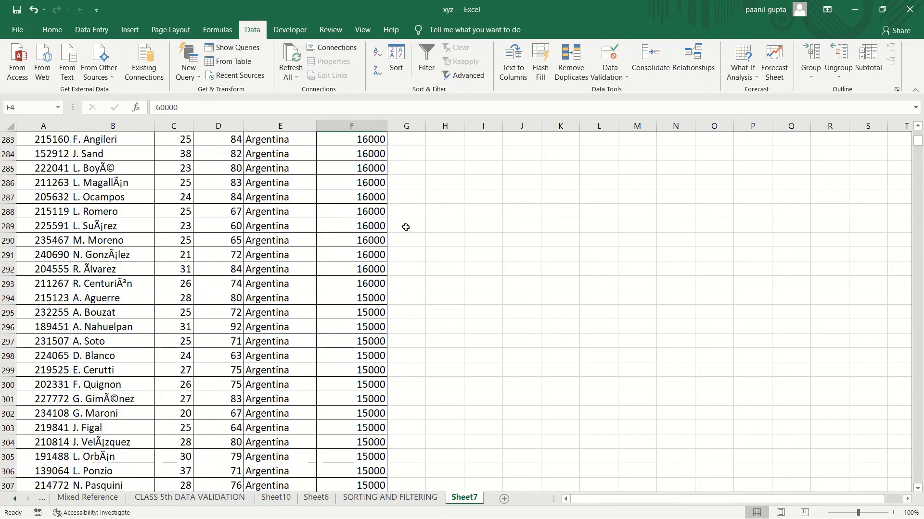
key(ctrl+Up)
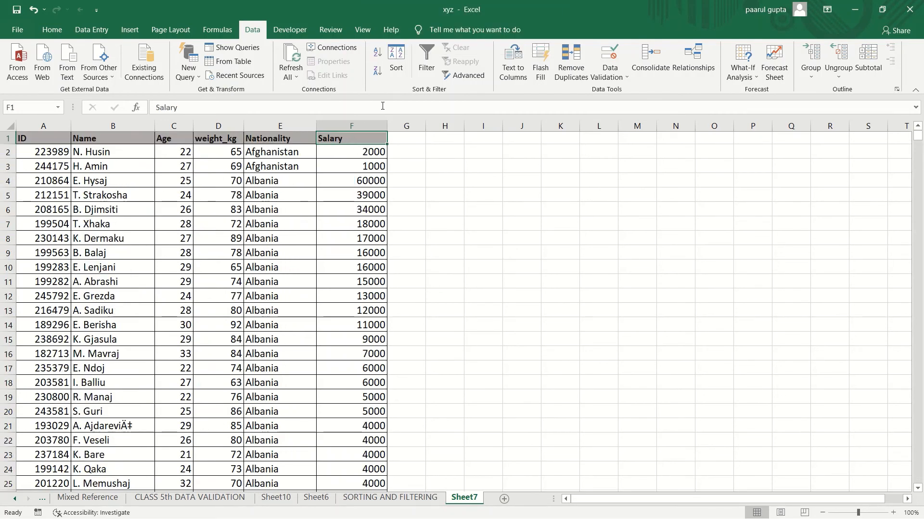
click(395, 77)
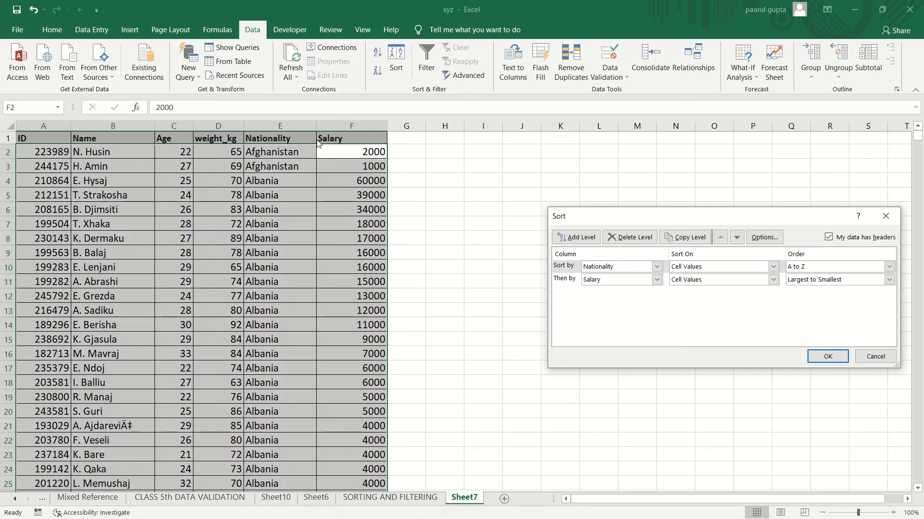
click(656, 279)
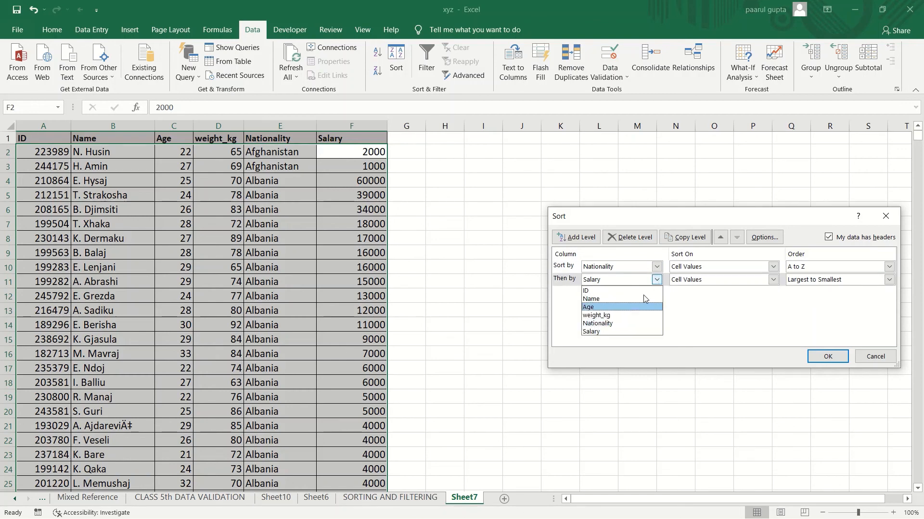
click(694, 324)
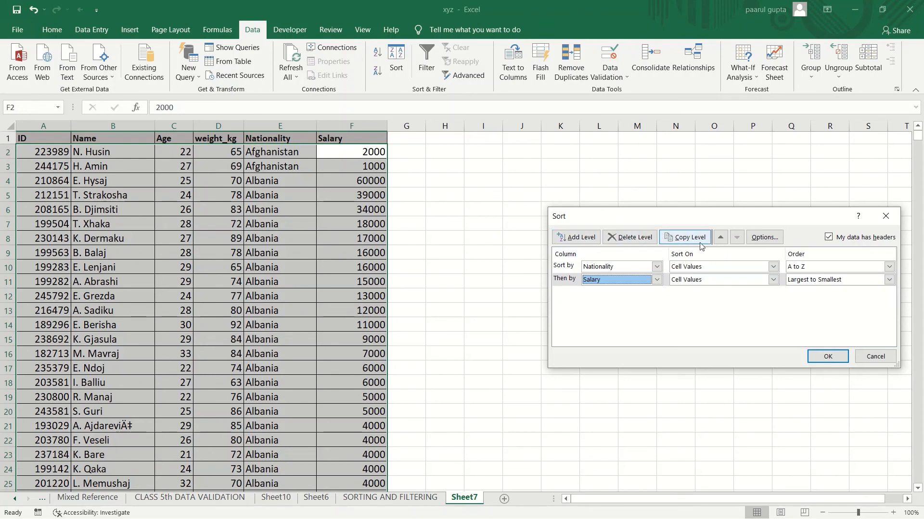
click(885, 217)
click(89, 163)
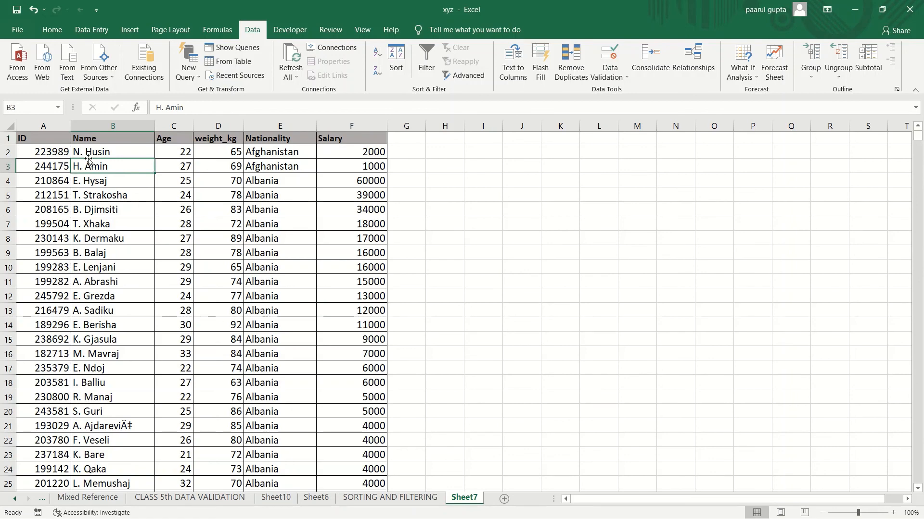
click(48, 140)
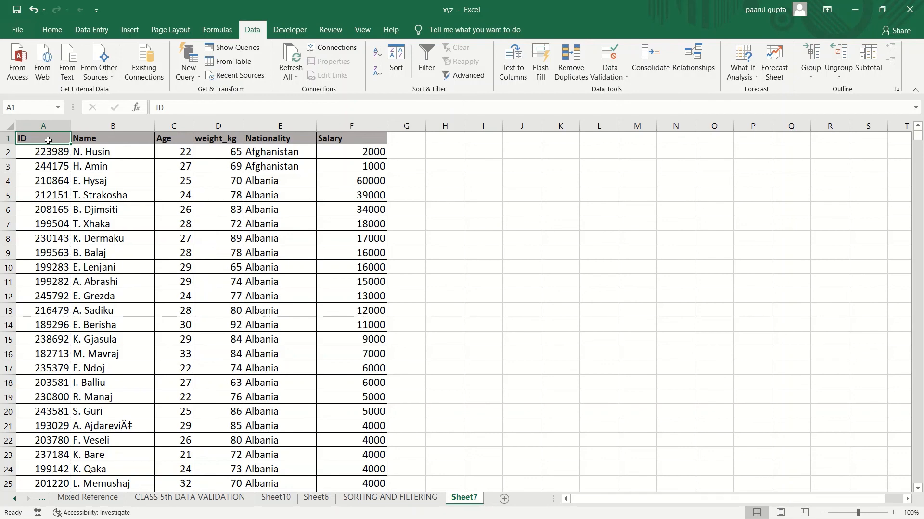
key(ctrl+shift+Right)
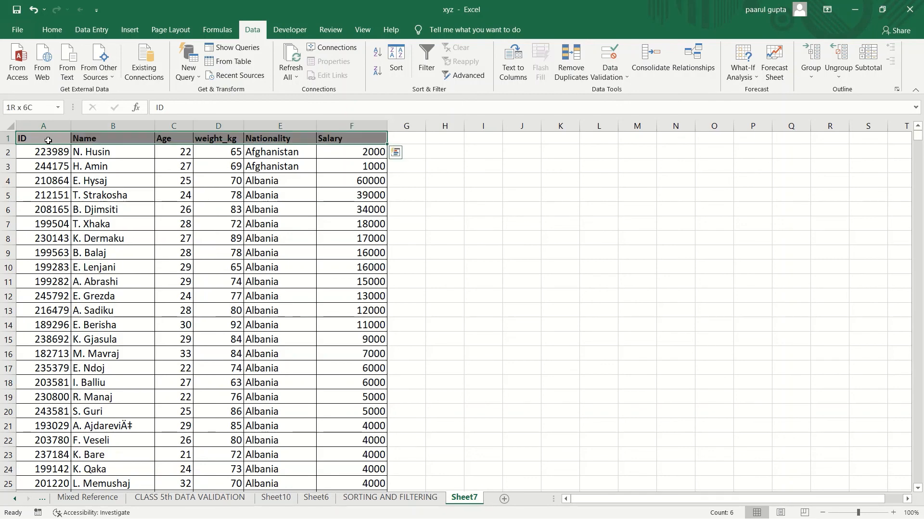
click(48, 140)
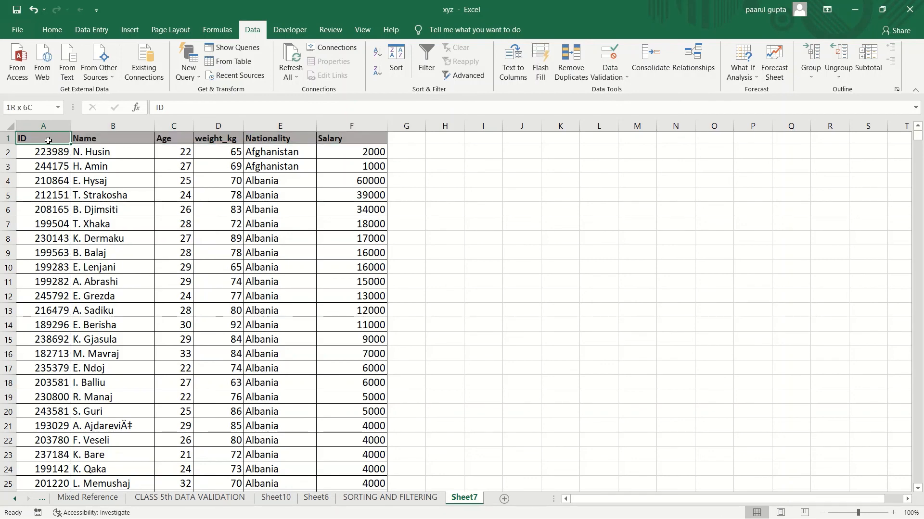
key(ctrl+shift+Right)
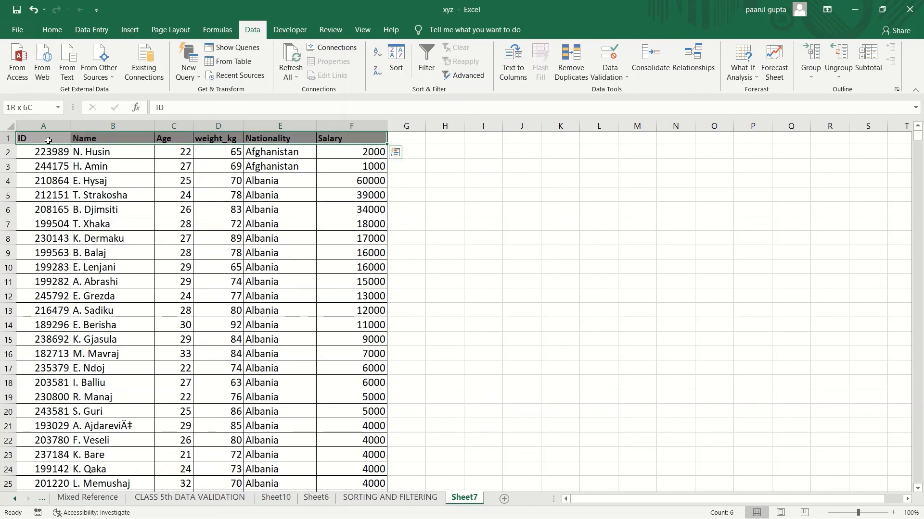
key(ctrl+shift+Down)
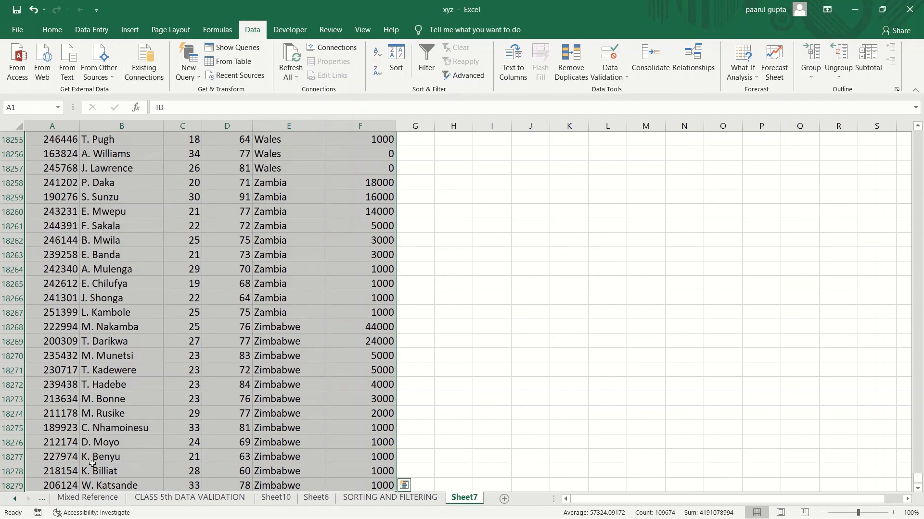
key(ctrl+shift+Up)
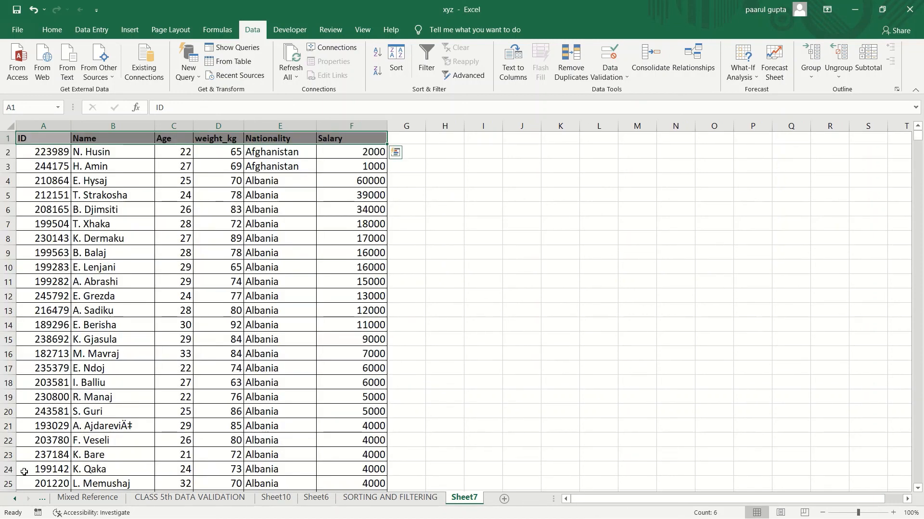
click(279, 350)
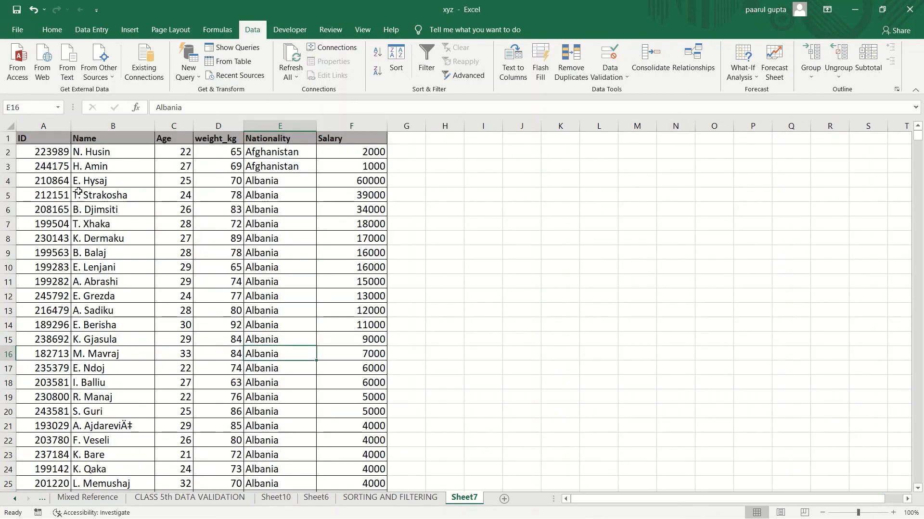
click(43, 152)
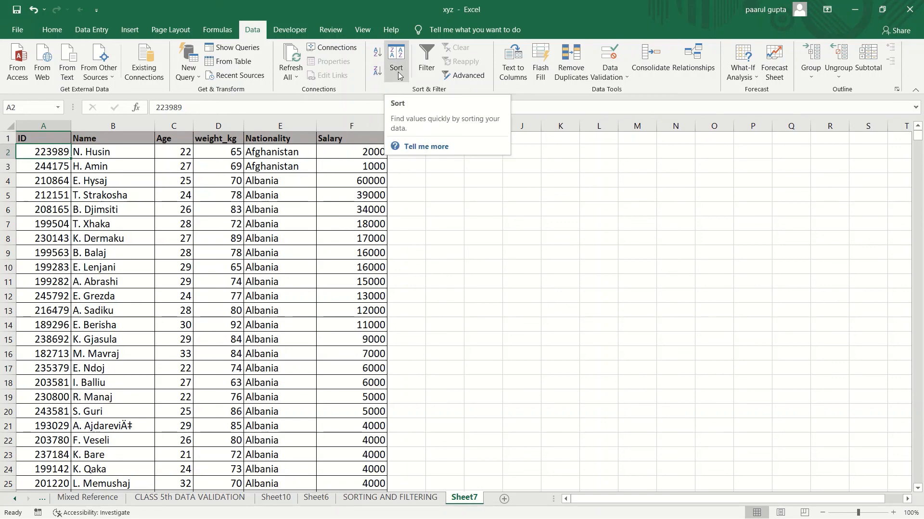
Step: Sort the whole dataset by Name from Z to A
click(127, 138)
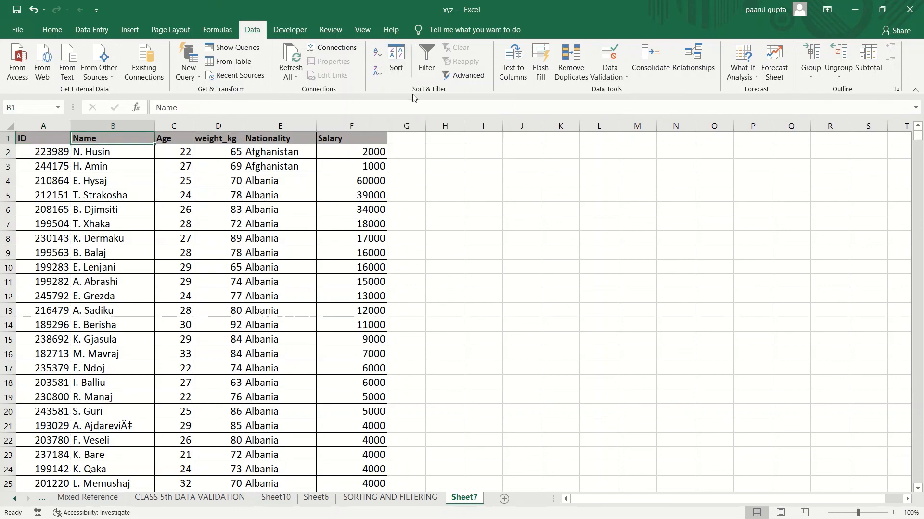
click(400, 75)
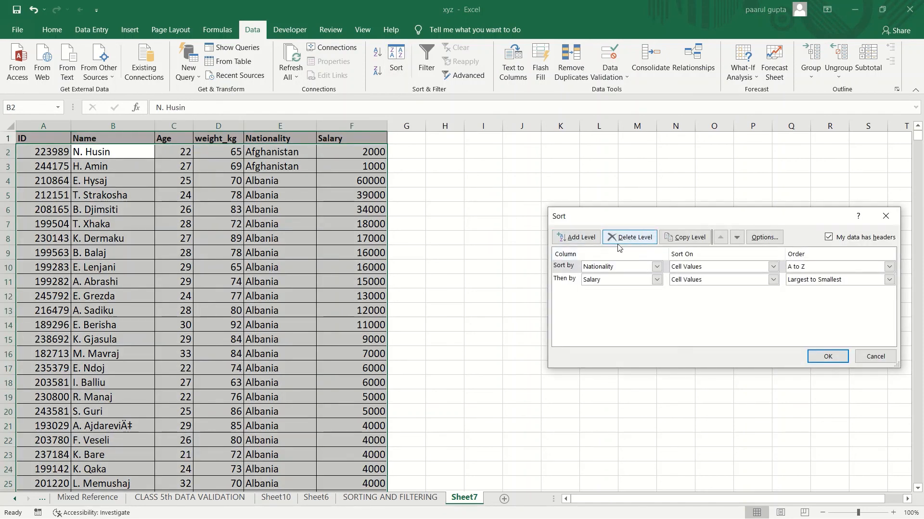
click(885, 216)
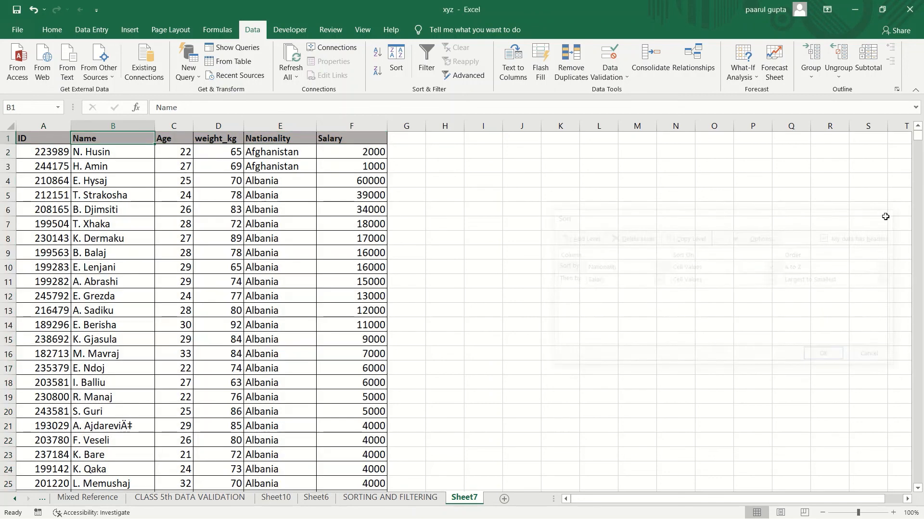
click(377, 71)
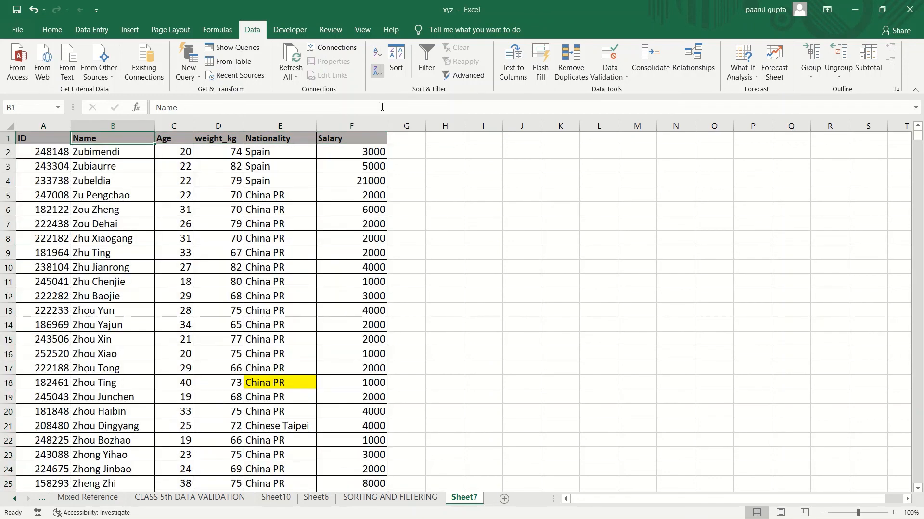
click(113, 126)
click(377, 72)
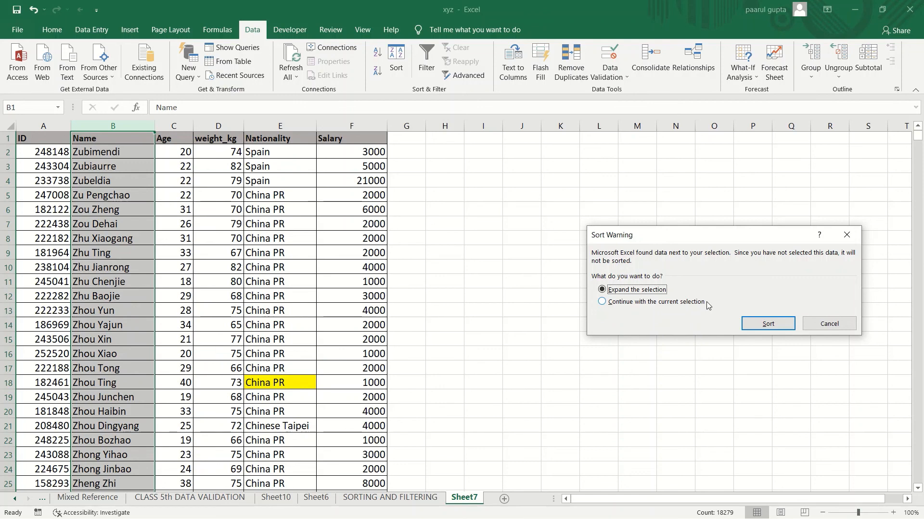
click(830, 329)
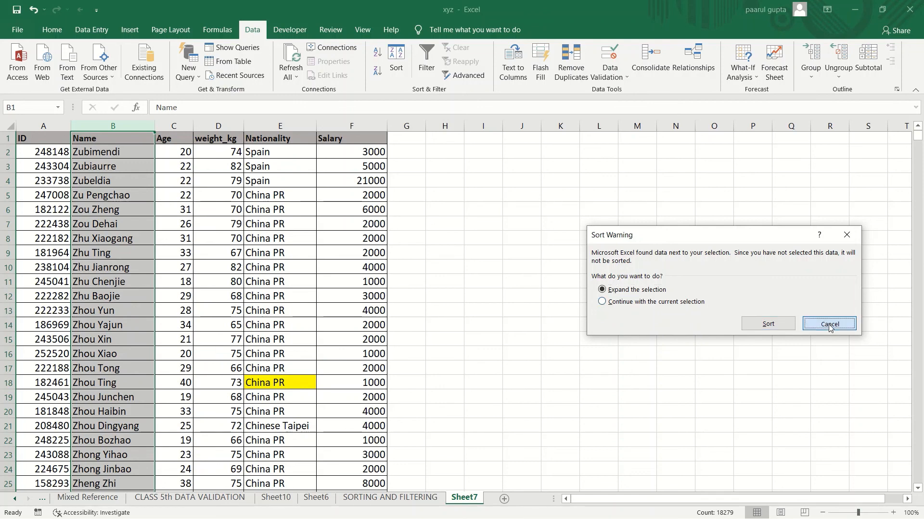